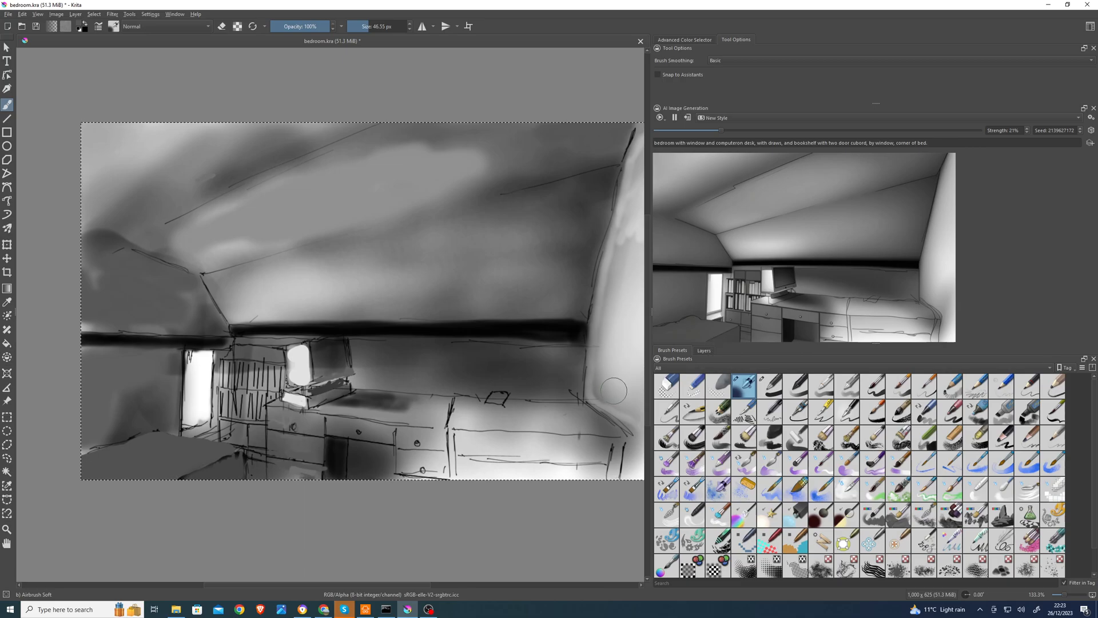
Airbrush the bright wall at the far right of the room with mid-grey tones, using the soft airbrush at 46.55 px.
left_click(704, 351)
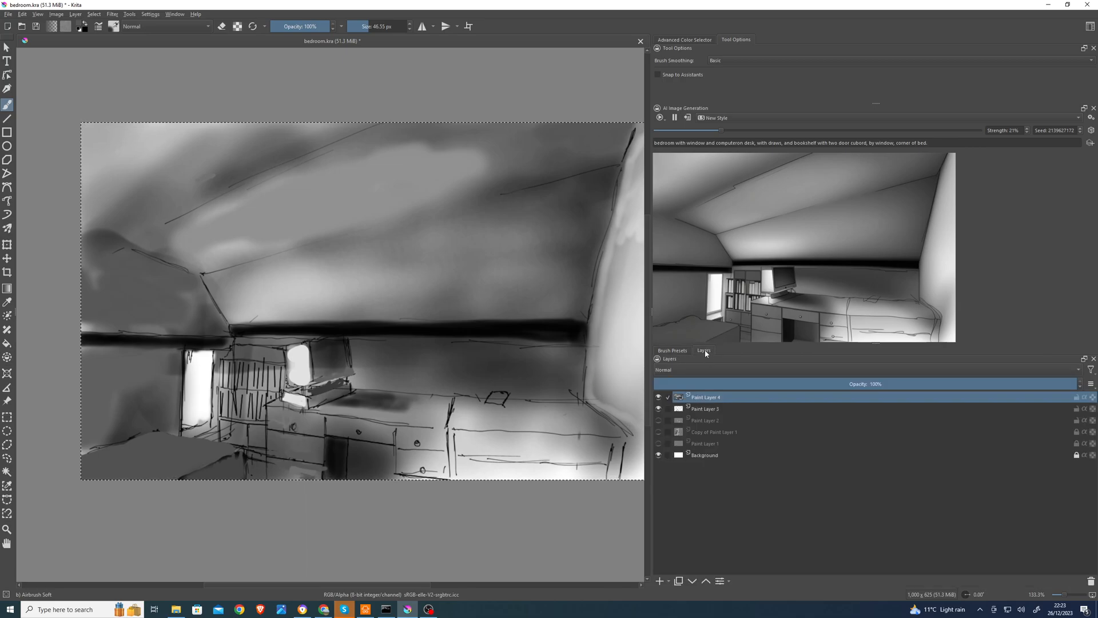
left_click(674, 351)
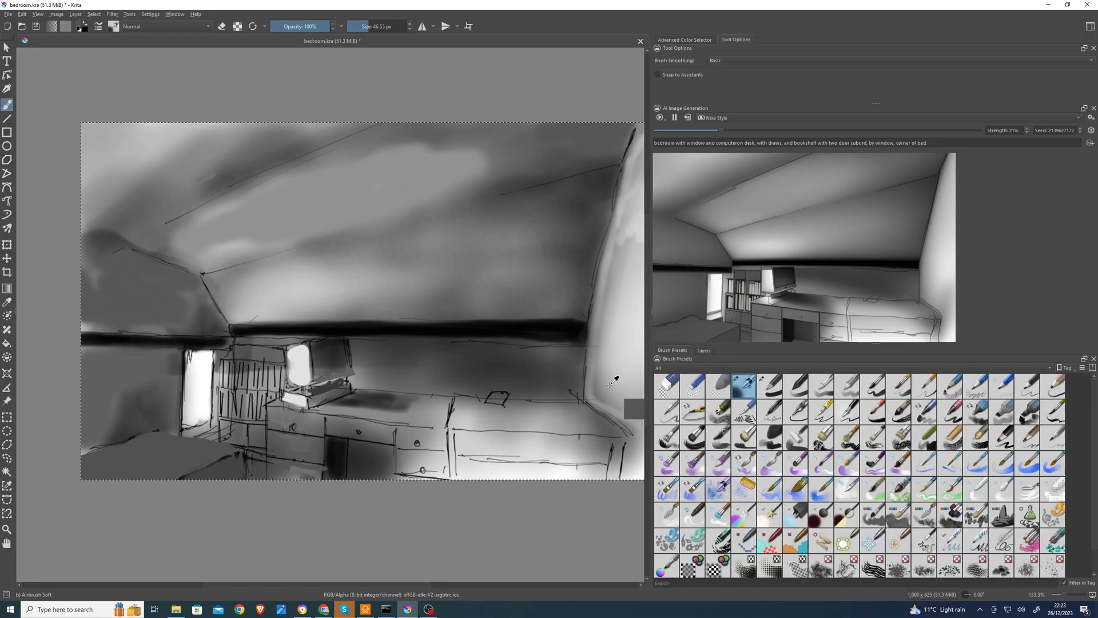
mouse_move(612, 377)
left_mouse_down()
mouse_move(613, 314)
mouse_move(610, 359)
mouse_move(627, 295)
mouse_move(622, 331)
mouse_move(638, 367)
mouse_move(639, 238)
mouse_move(623, 250)
mouse_move(649, 141)
mouse_move(621, 275)
mouse_move(631, 201)
mouse_move(638, 265)
mouse_move(638, 235)
mouse_move(623, 312)
mouse_move(616, 270)
mouse_move(611, 346)
mouse_move(642, 426)
mouse_move(598, 383)
left_mouse_up()
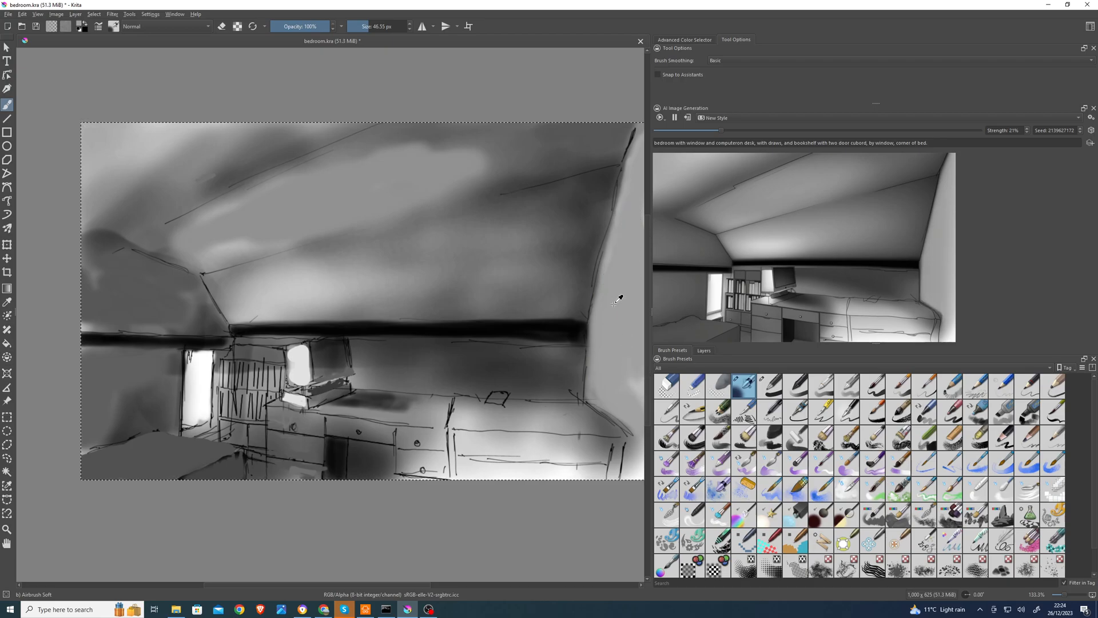
mouse_move(640, 456)
left_mouse_down()
mouse_move(634, 138)
mouse_move(625, 255)
mouse_move(620, 287)
mouse_move(627, 236)
mouse_move(600, 367)
mouse_move(615, 325)
mouse_move(614, 389)
left_mouse_up()
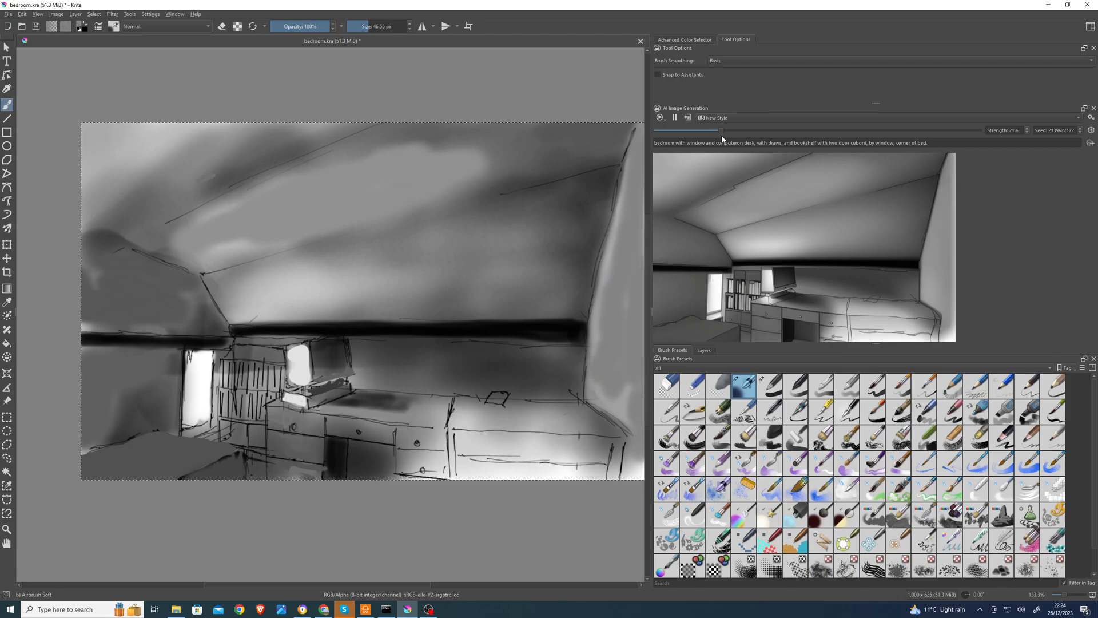
left_click_drag(624, 338, 607, 376)
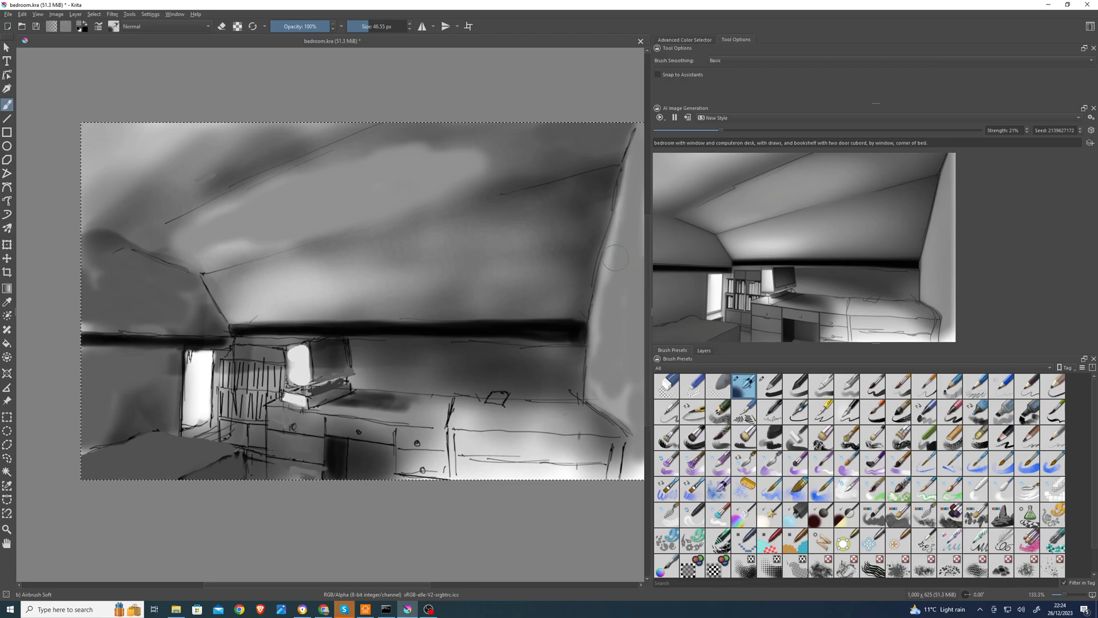
Try higher AI generation strengths, starting from 67%, and settle on a strength of 22%.
left_click_drag(730, 130, 873, 134)
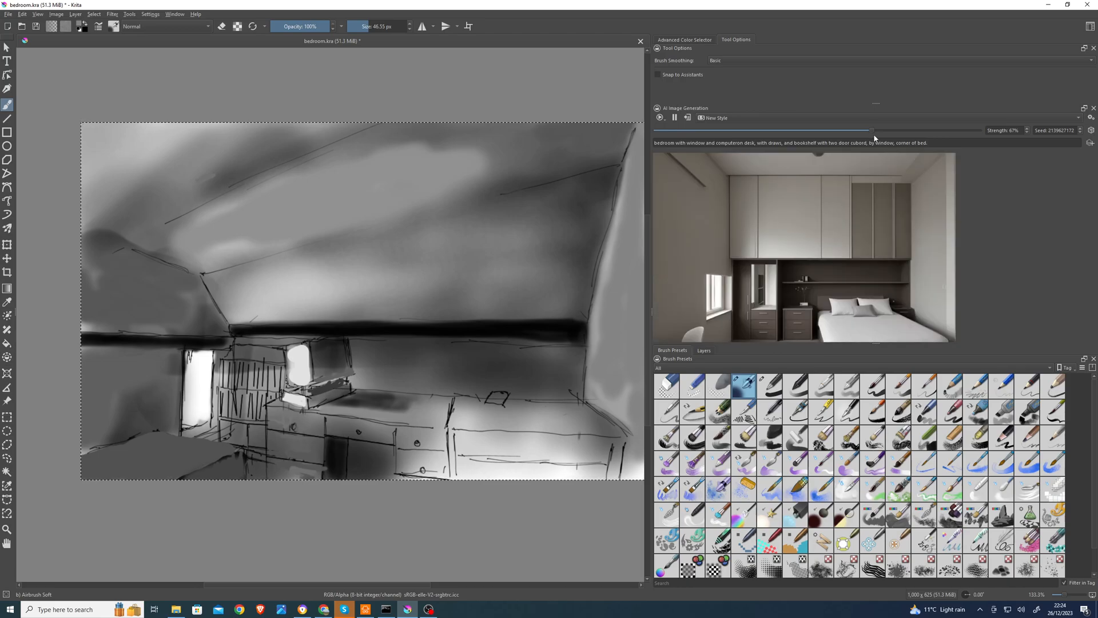
left_click_drag(874, 136, 760, 139)
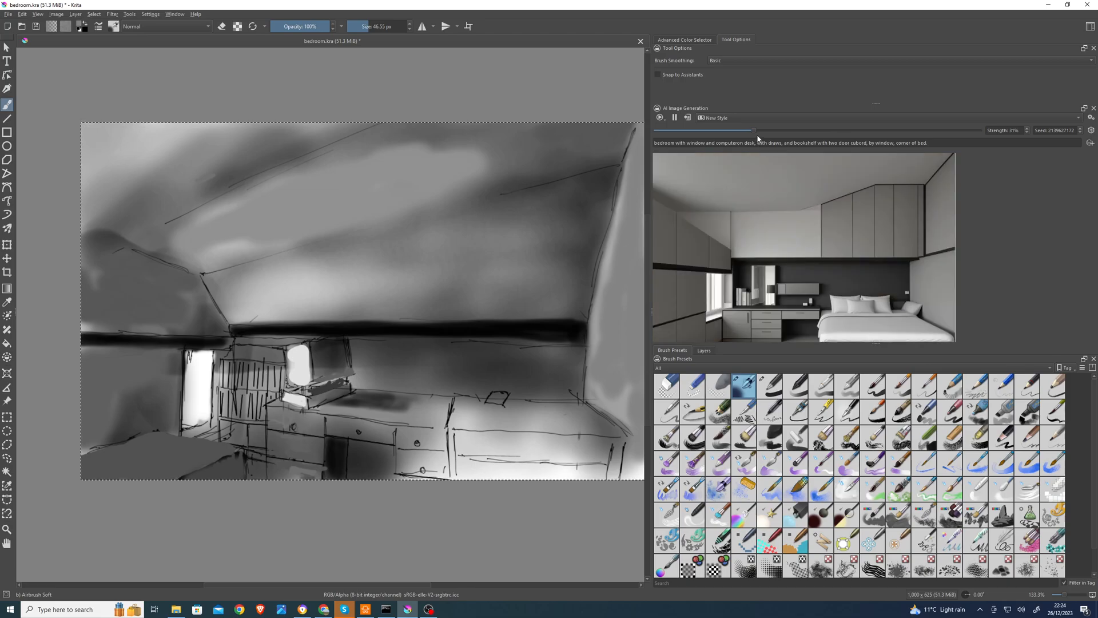
left_click_drag(758, 135, 731, 134)
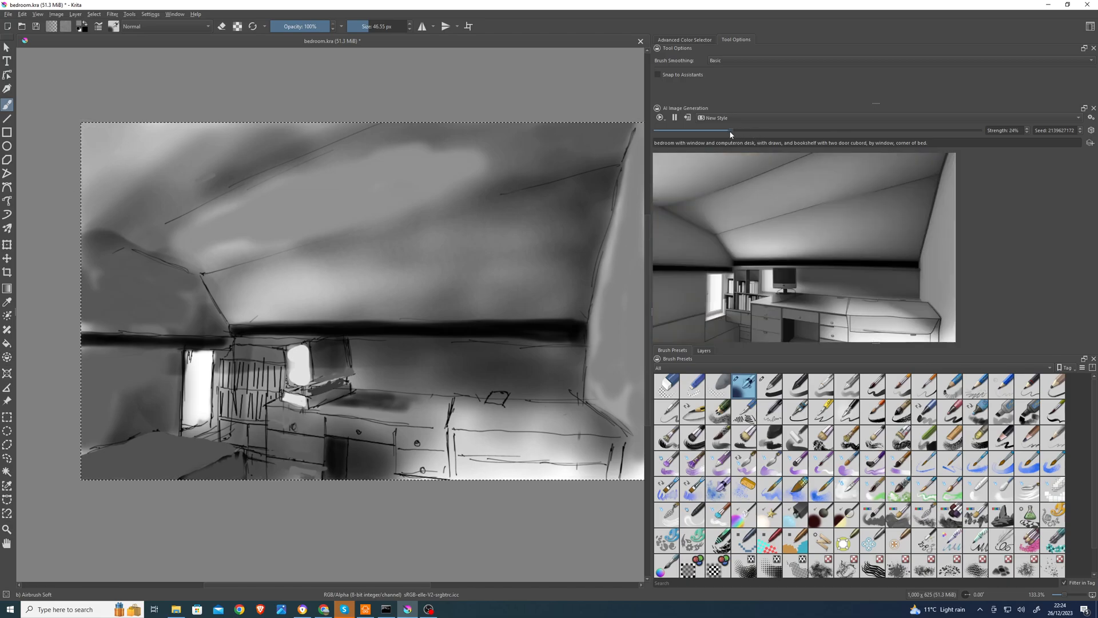
left_click_drag(731, 133, 727, 132)
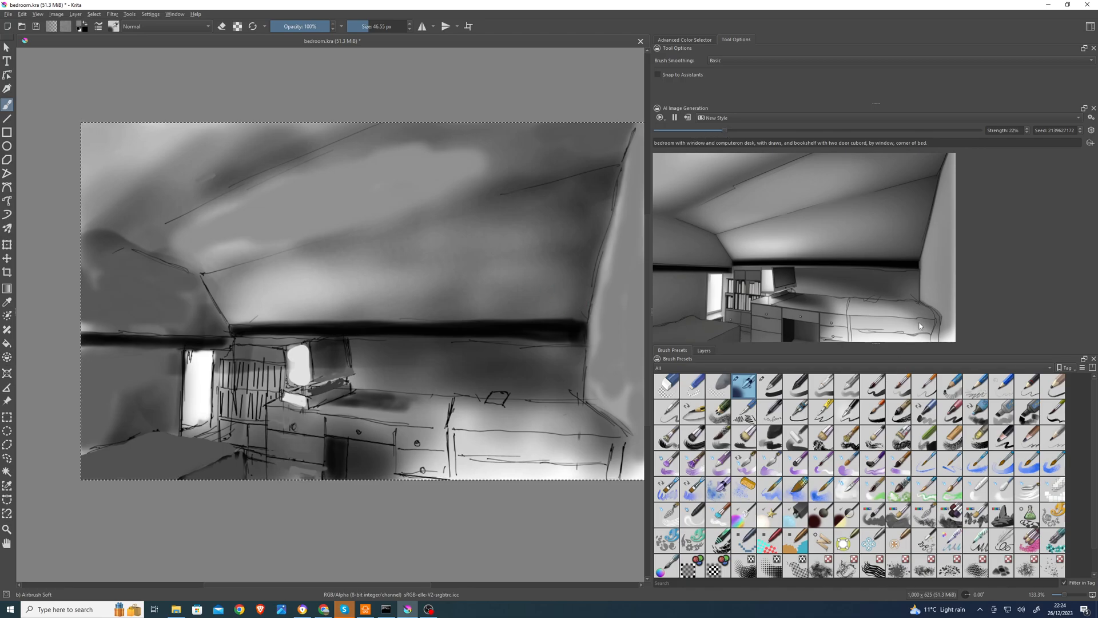
Draw thin straight dark lines along the desk's front edge and across the right cabinet front, using a 2.18 px brush.
left_click(8, 119)
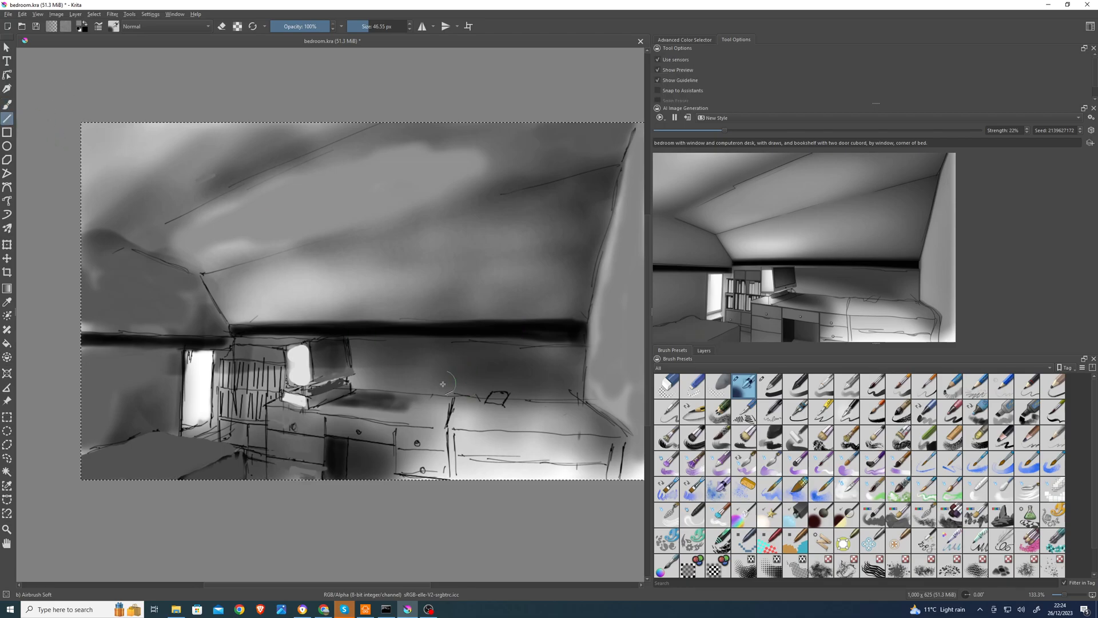
left_click_drag(363, 27, 354, 27)
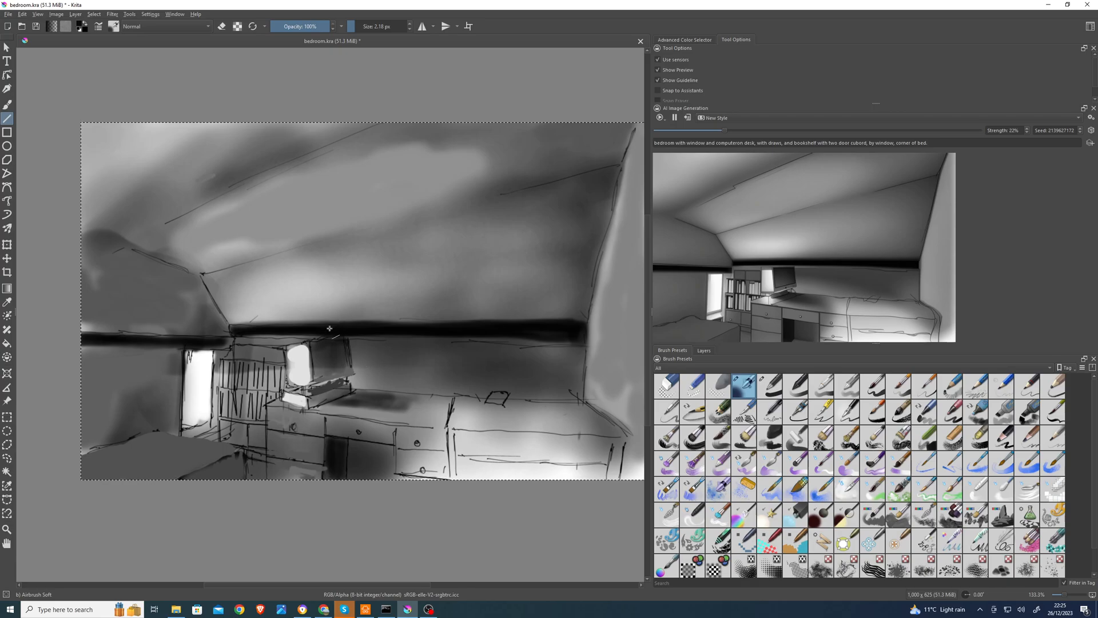
left_click_drag(446, 427, 628, 436)
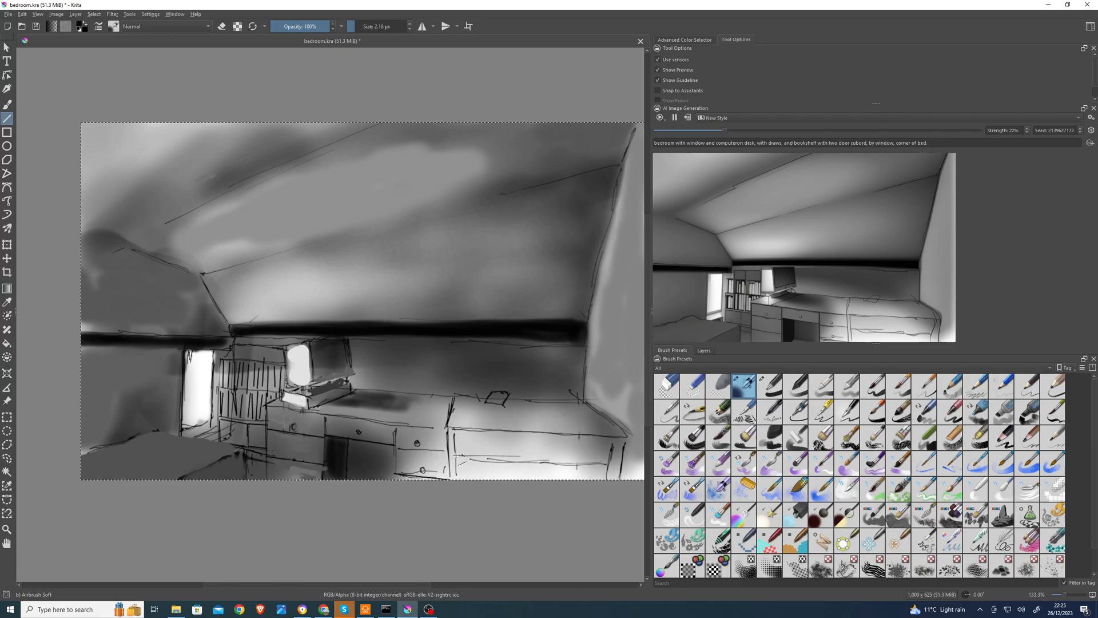
left_click_drag(461, 462, 578, 464)
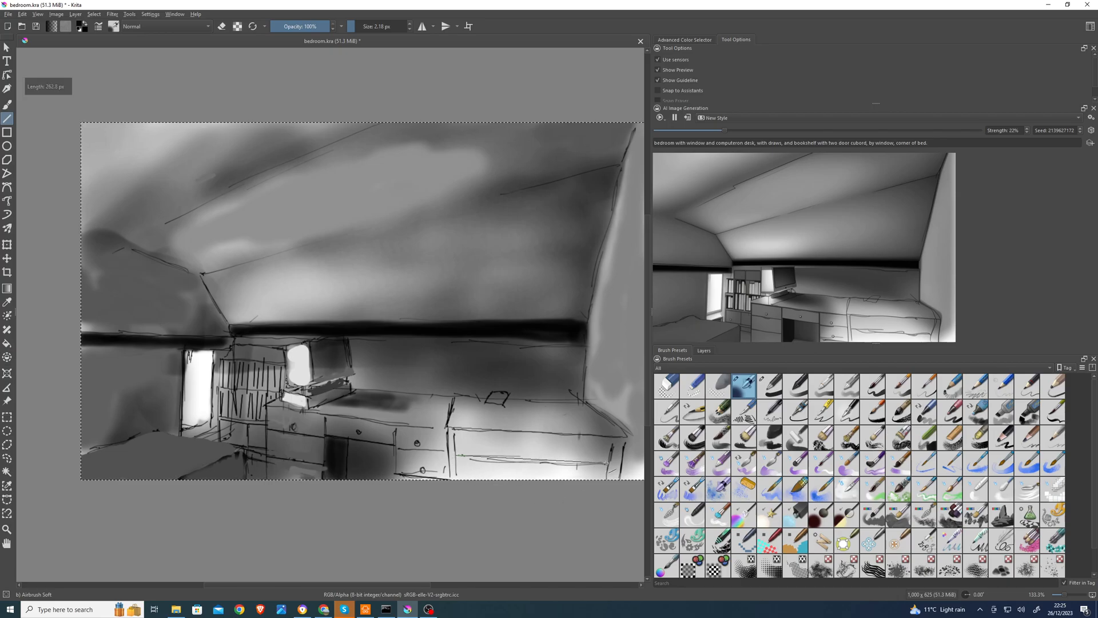
left_click_drag(605, 462, 605, 464)
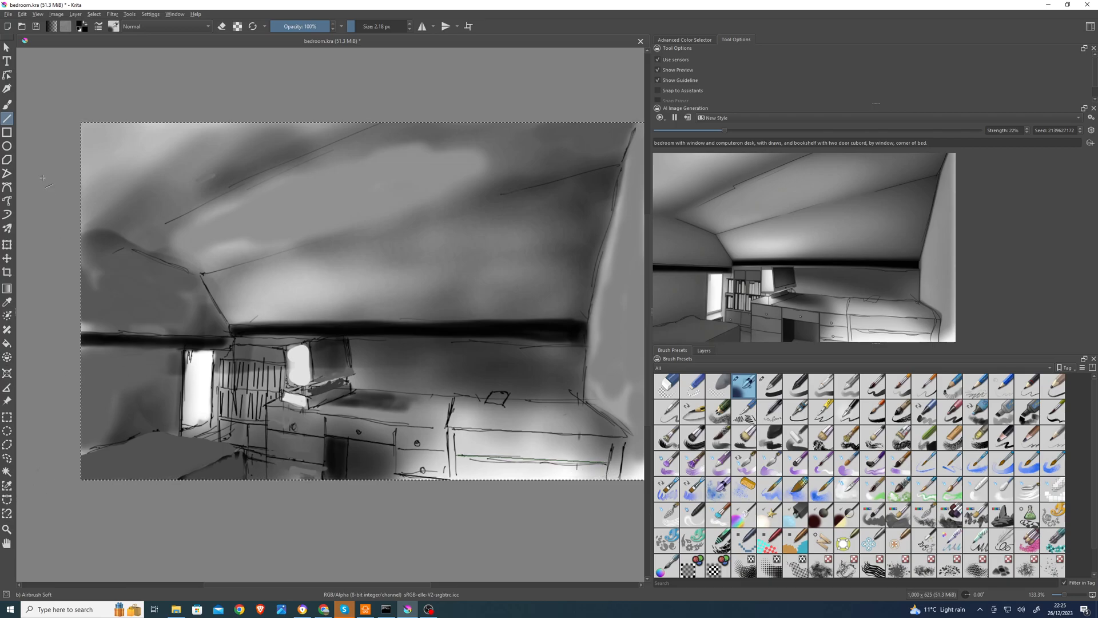
Paint grey over the sketchy lines and white areas of the right cabinet front with the freehand brush at 27 px.
left_click(7, 104)
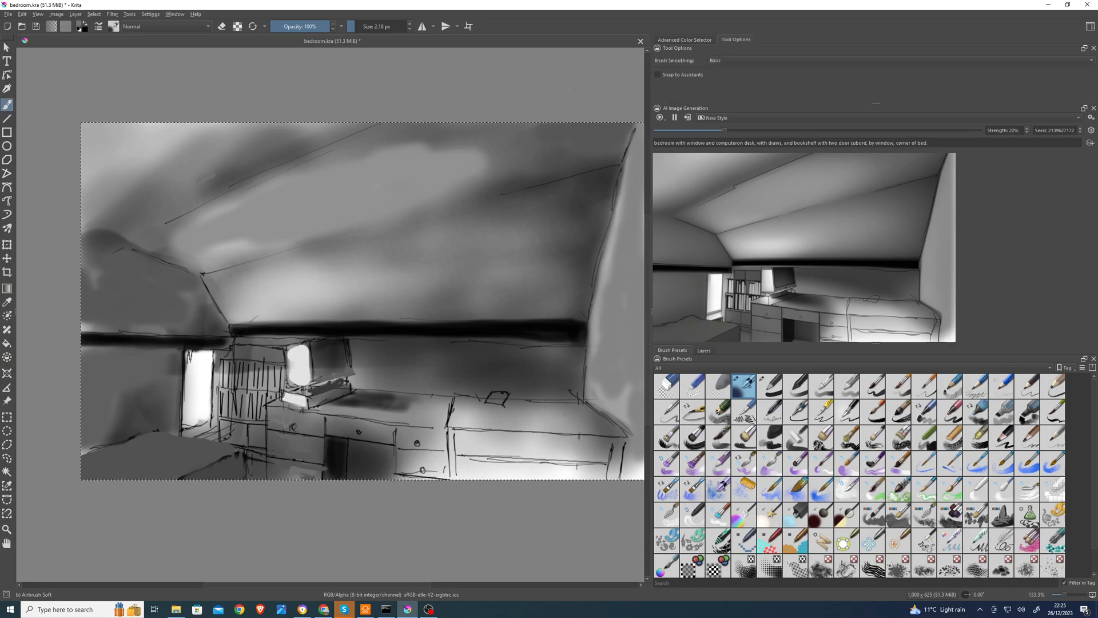
left_click(360, 26)
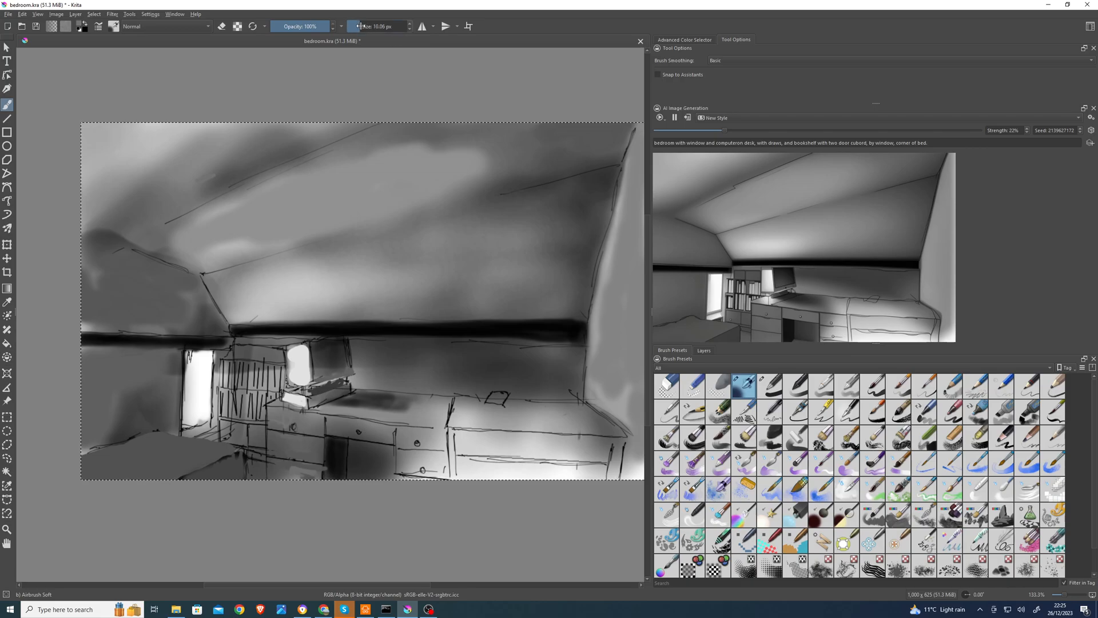
left_click_drag(360, 26, 358, 27)
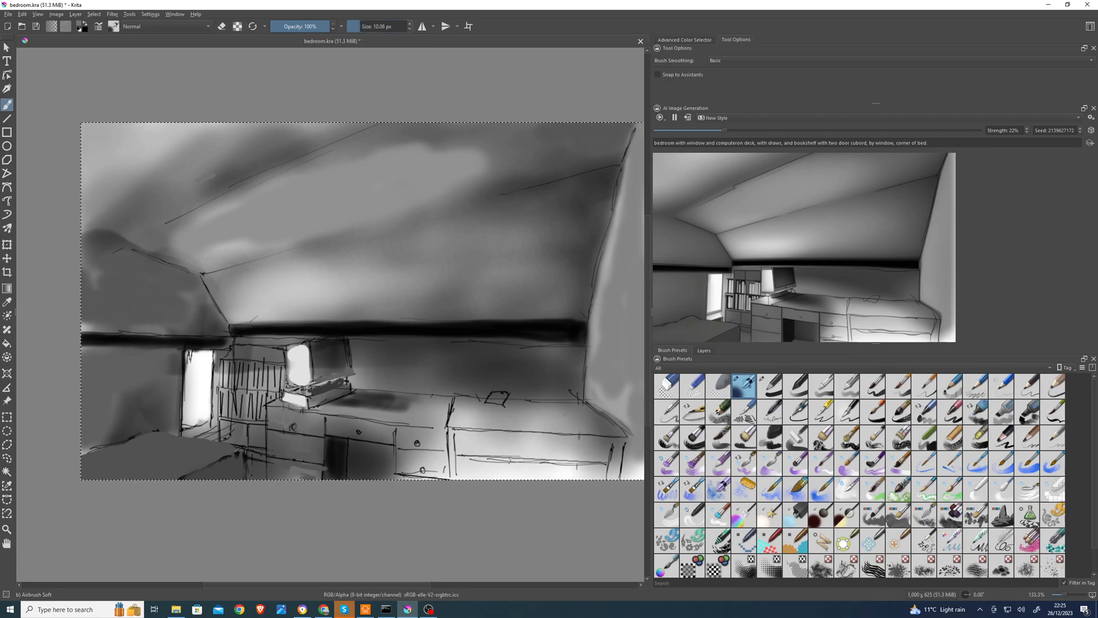
left_click_drag(356, 27, 364, 26)
left_click_drag(455, 436, 537, 445)
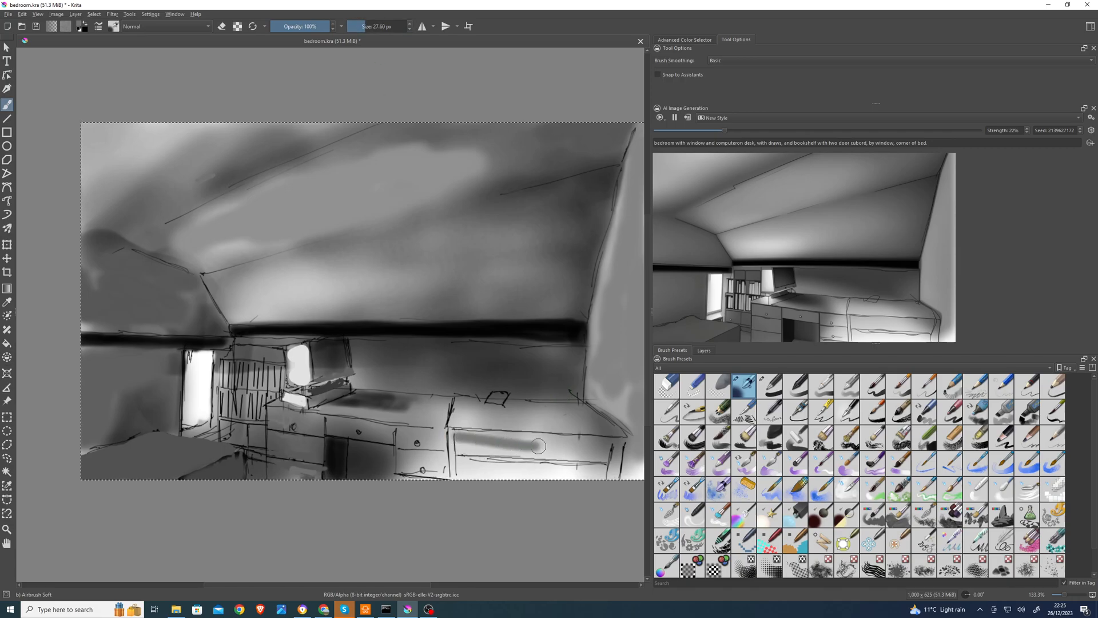
key("ctrl+z")
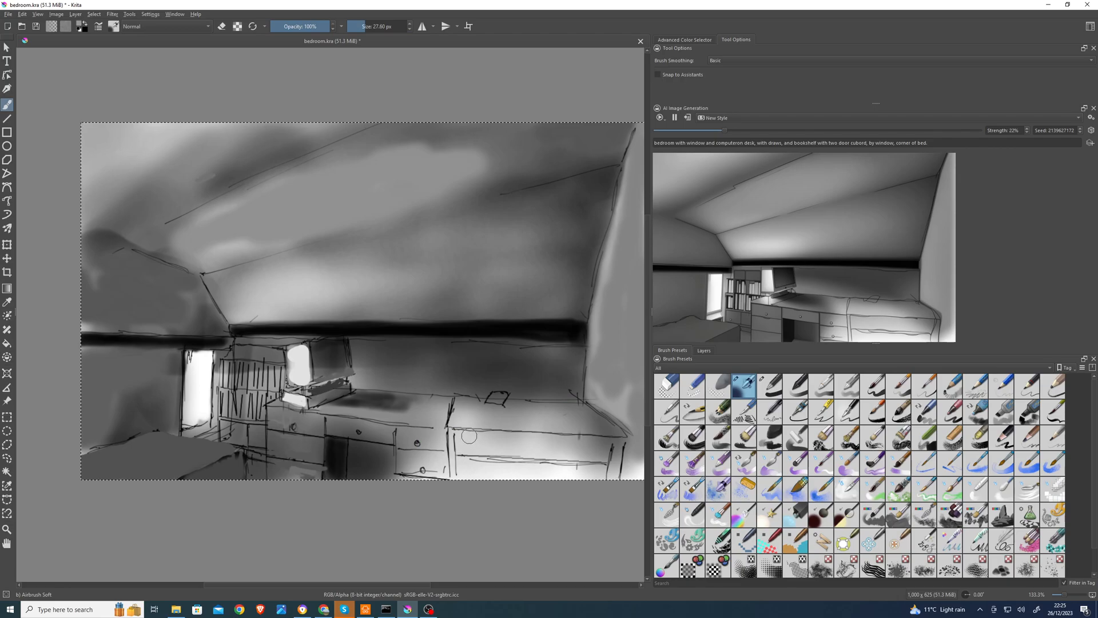
left_click_drag(457, 437, 544, 443)
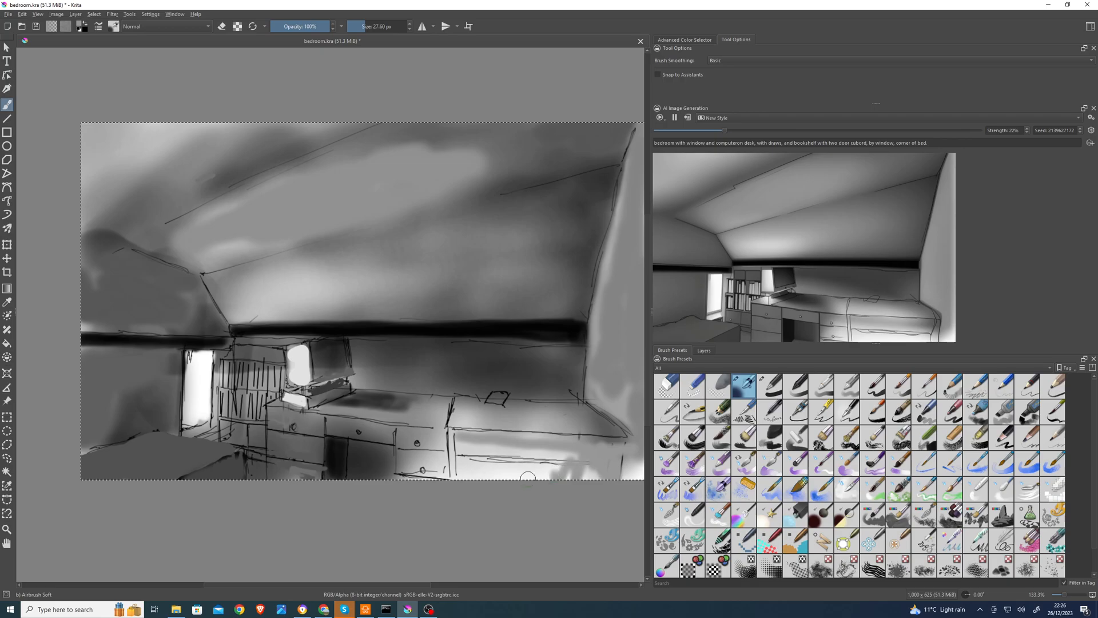
mouse_move(457, 458)
left_mouse_down()
mouse_move(470, 449)
mouse_move(488, 472)
left_mouse_up()
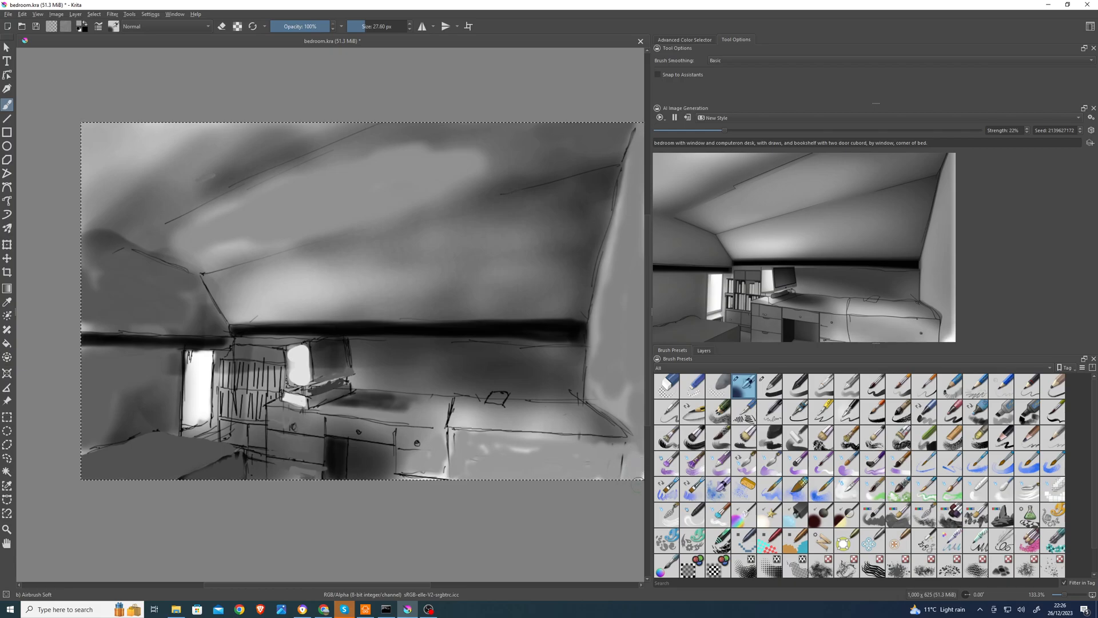
Blend the desk's right corner, desktop and cabinet front with grey tones sampled from the painting.
left_click_drag(577, 386, 525, 386)
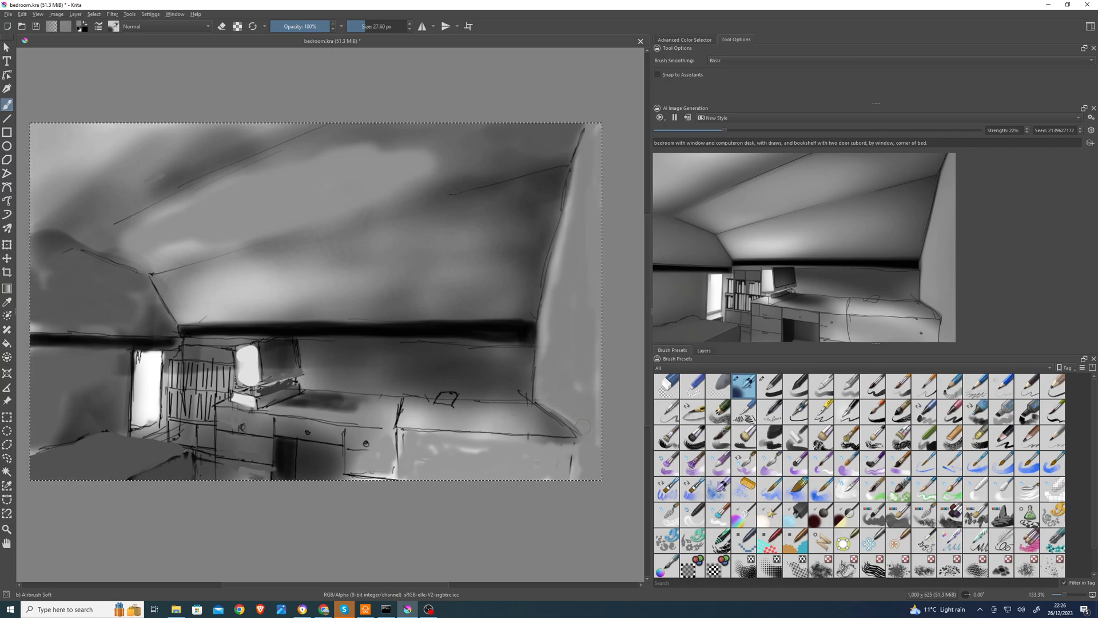
left_click_drag(575, 425, 538, 462)
left_click(383, 443, "ctrl")
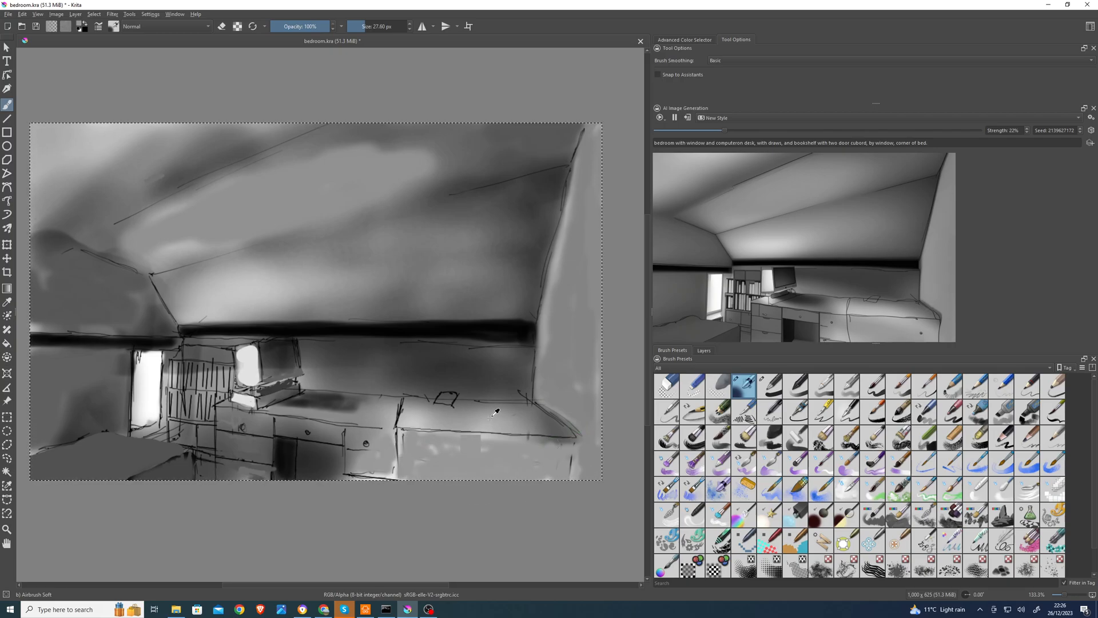
left_click(540, 414, "ctrl")
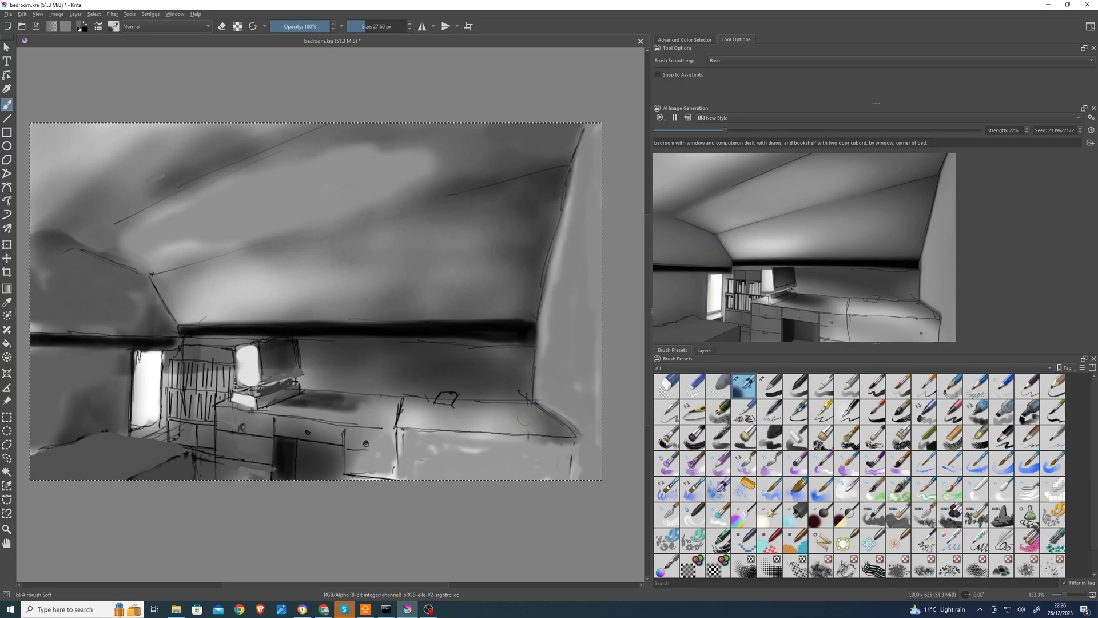
left_click(481, 411, "ctrl")
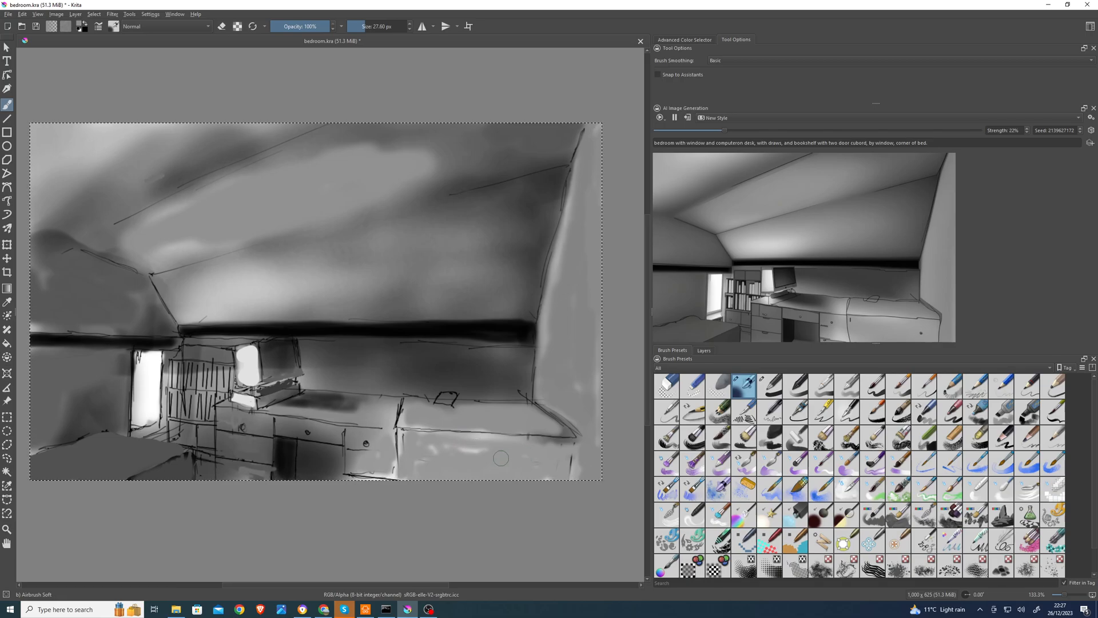
Draw a straight line about 284 px long below the desktop's right front edge, with sampled black and a 2.99 px brush.
left_click(7, 119)
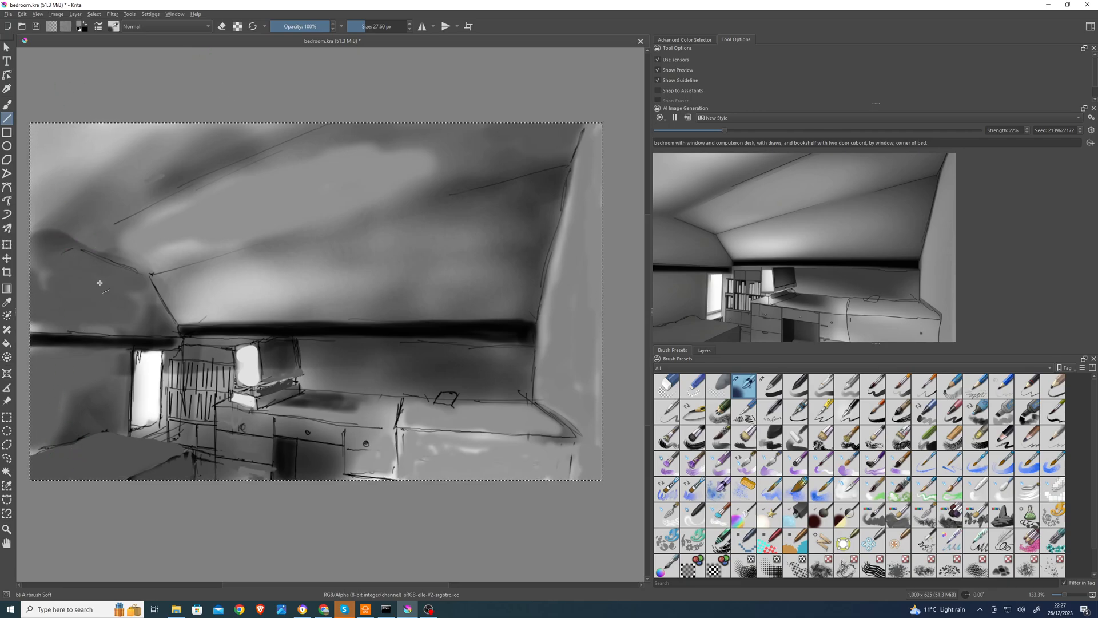
left_click(190, 327, "ctrl")
left_click(7, 106)
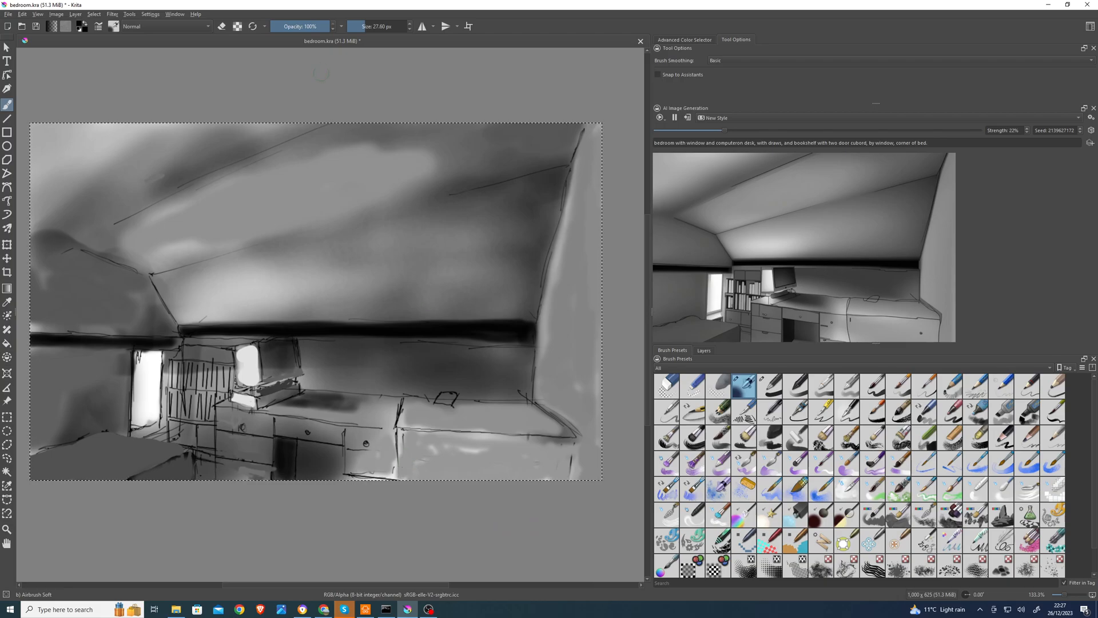
left_click_drag(361, 25, 356, 26)
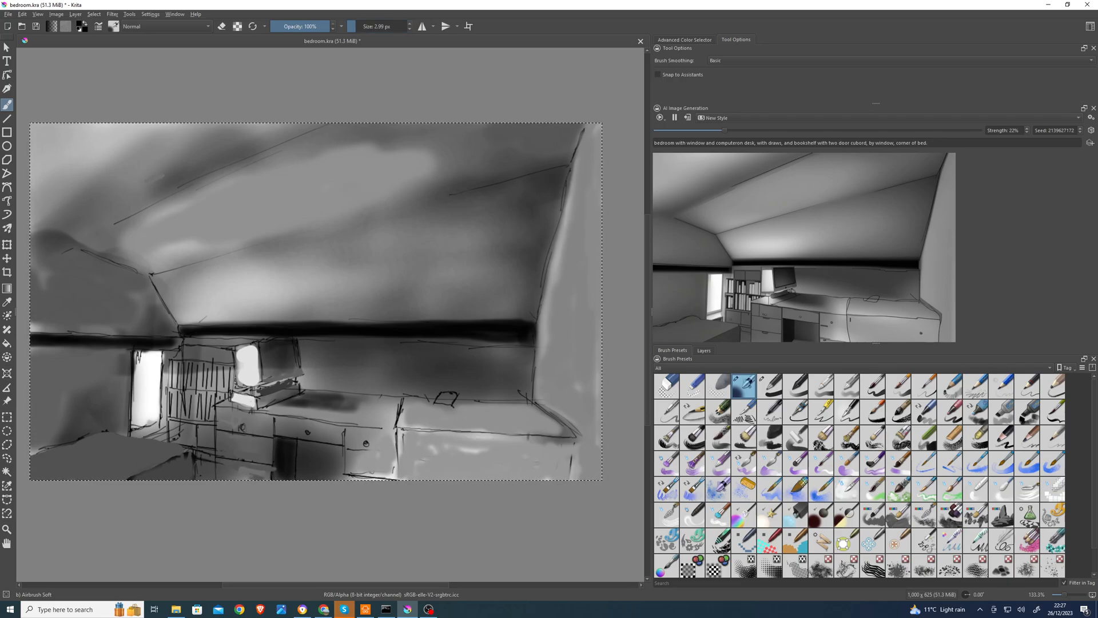
left_click(7, 119)
left_click_drag(402, 436, 403, 436)
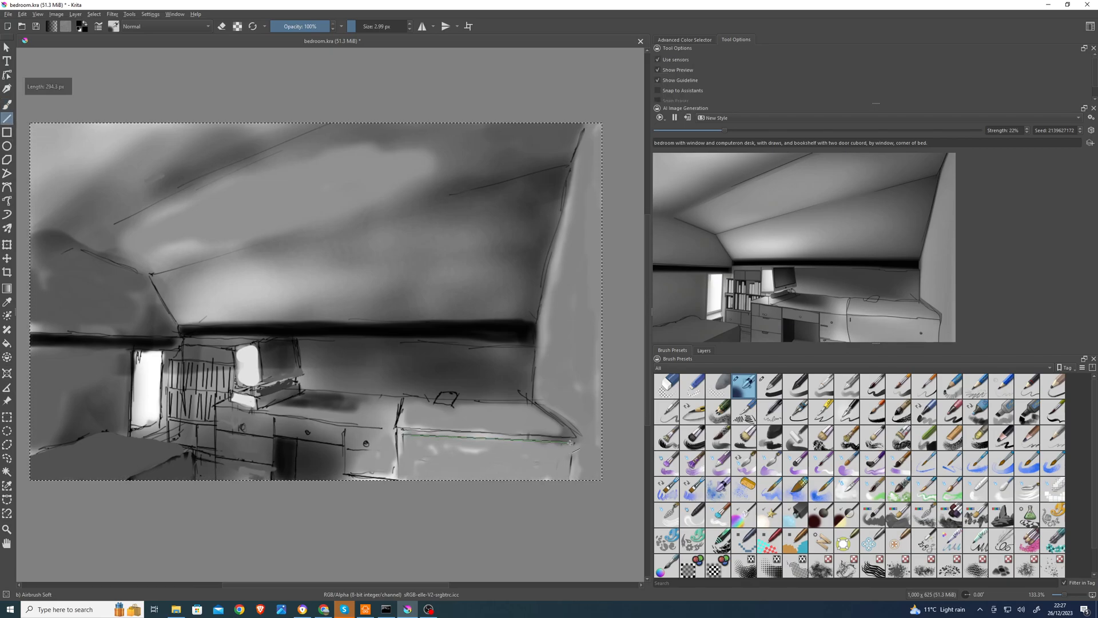
Outline two stacked drawers on the right cabinet front with straight black lines.
left_click_drag(570, 442, 566, 467)
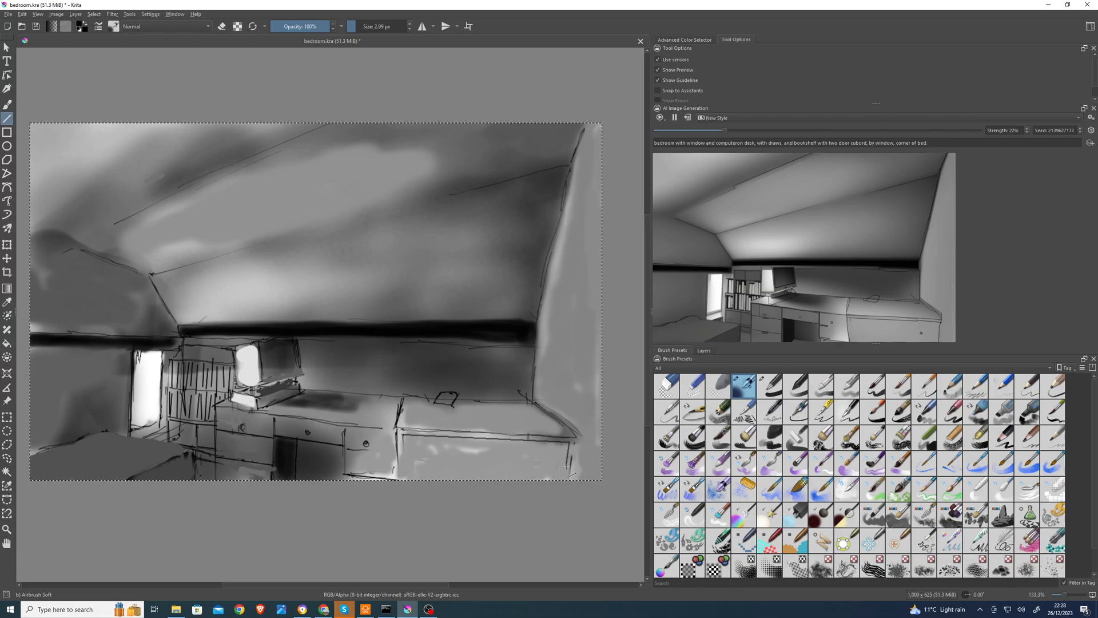
left_click_drag(403, 437, 419, 459)
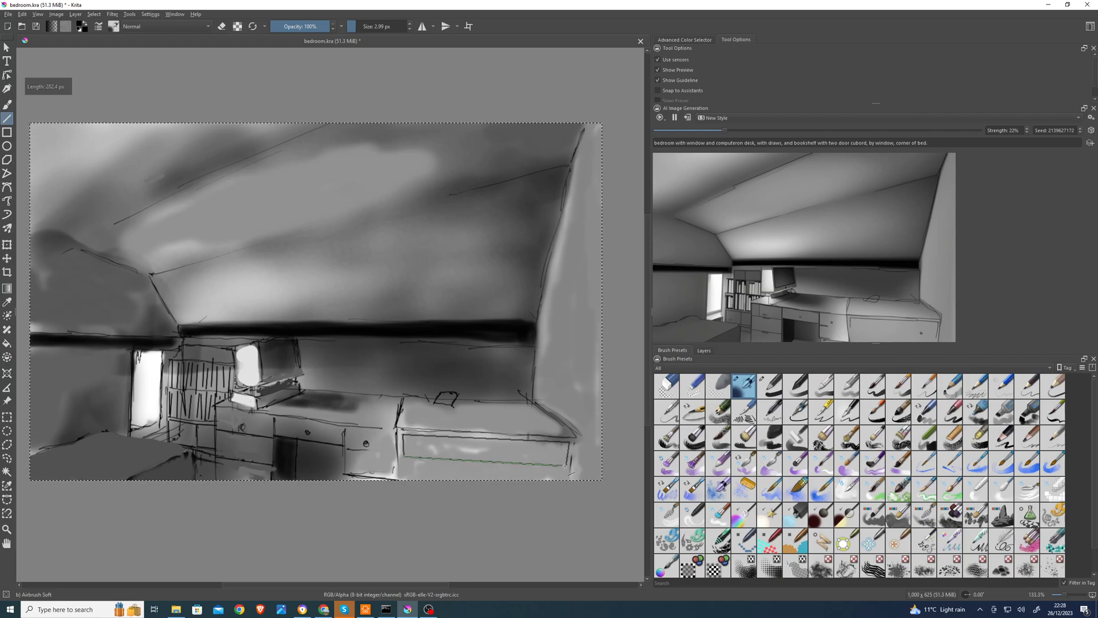
left_click_drag(404, 468, 403, 470)
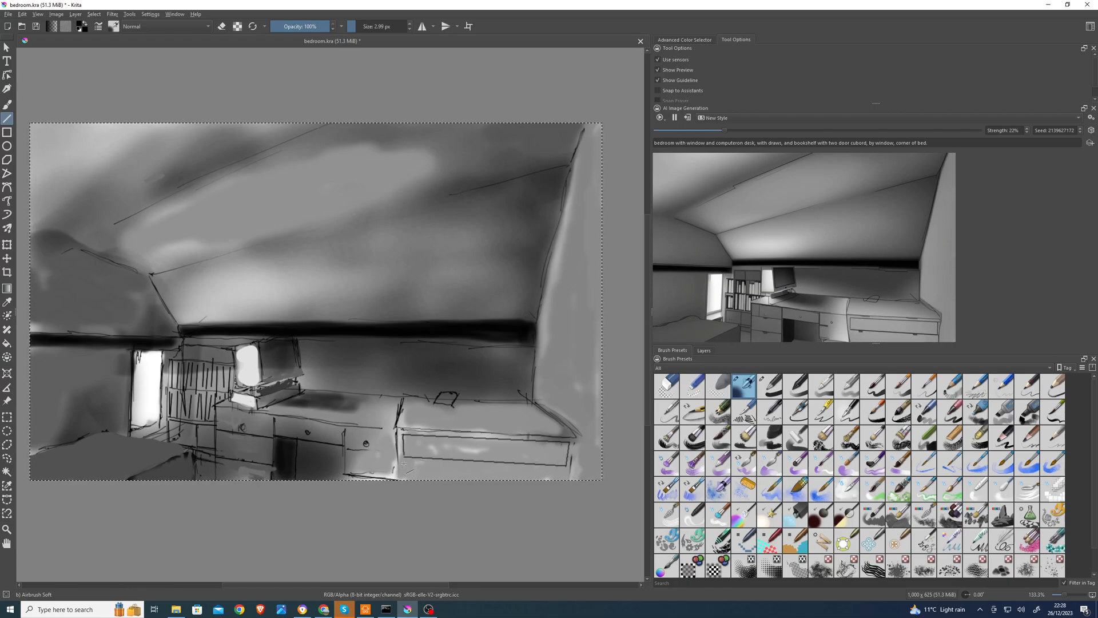
left_click_drag(404, 464, 404, 476)
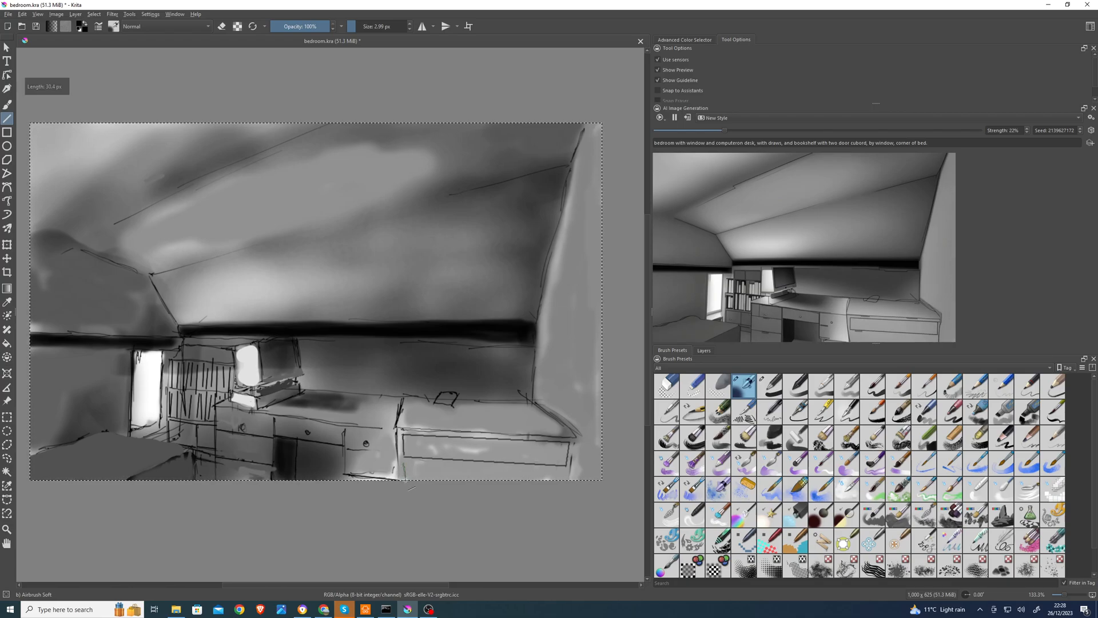
left_click_drag(405, 469, 473, 469)
left_click_drag(565, 469, 564, 482)
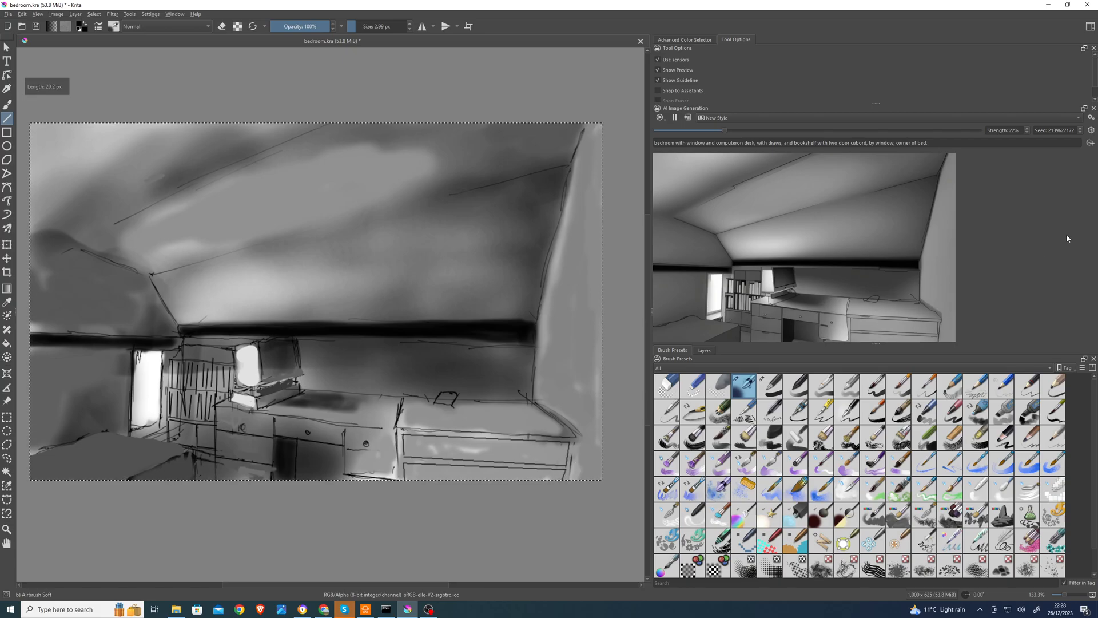
Add a Scribble control layer to the AI image generation.
left_click(1091, 144)
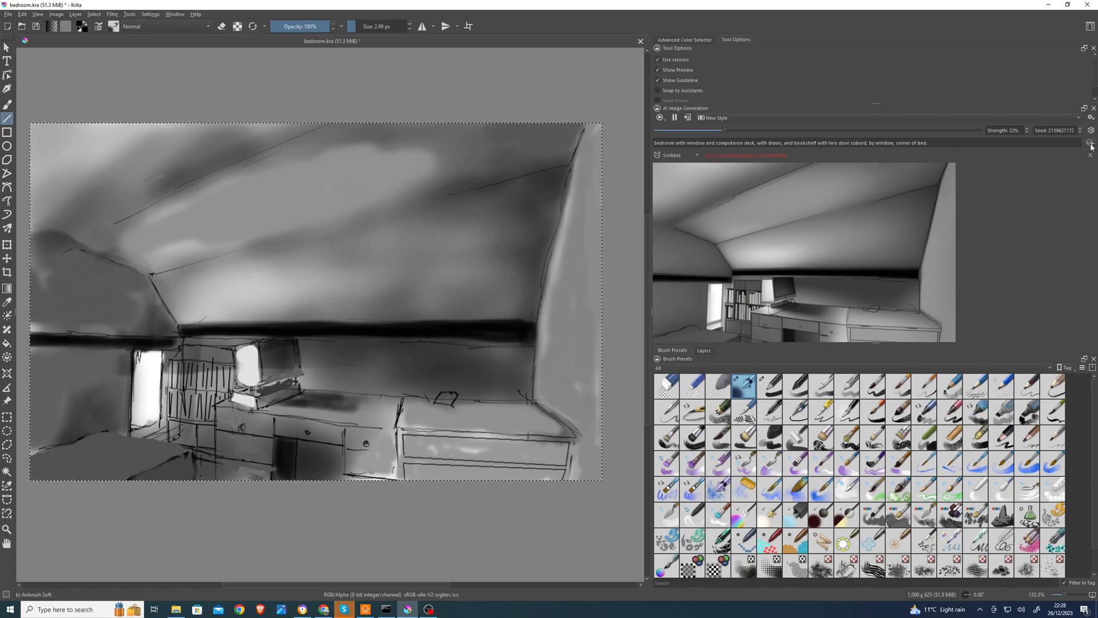
Try the Image type for the AI generation's control layer.
left_click(699, 154)
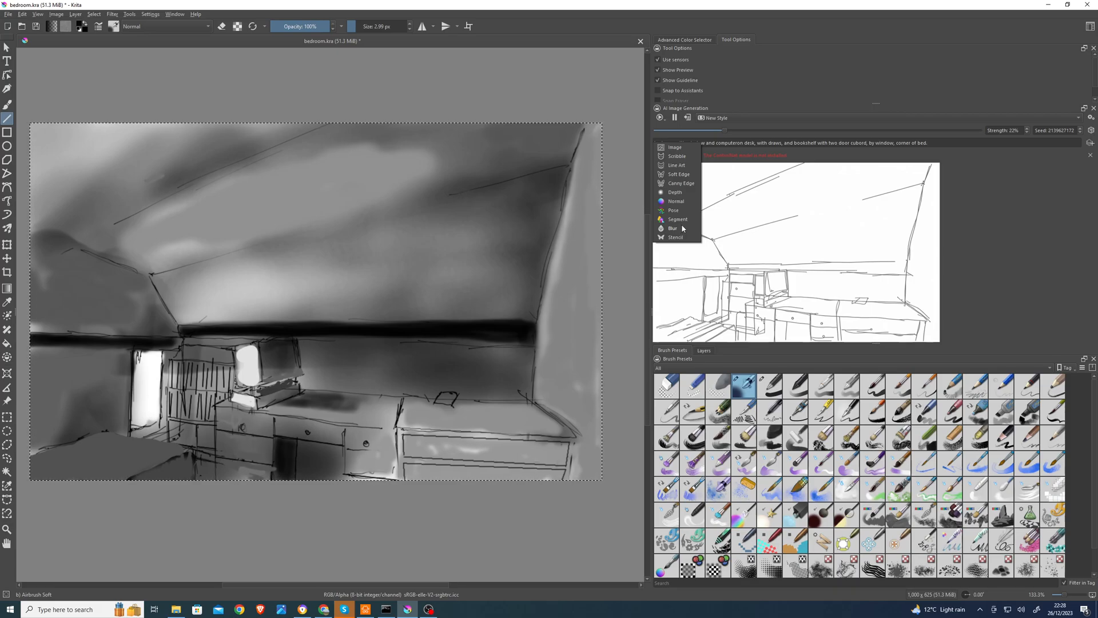
left_click(676, 148)
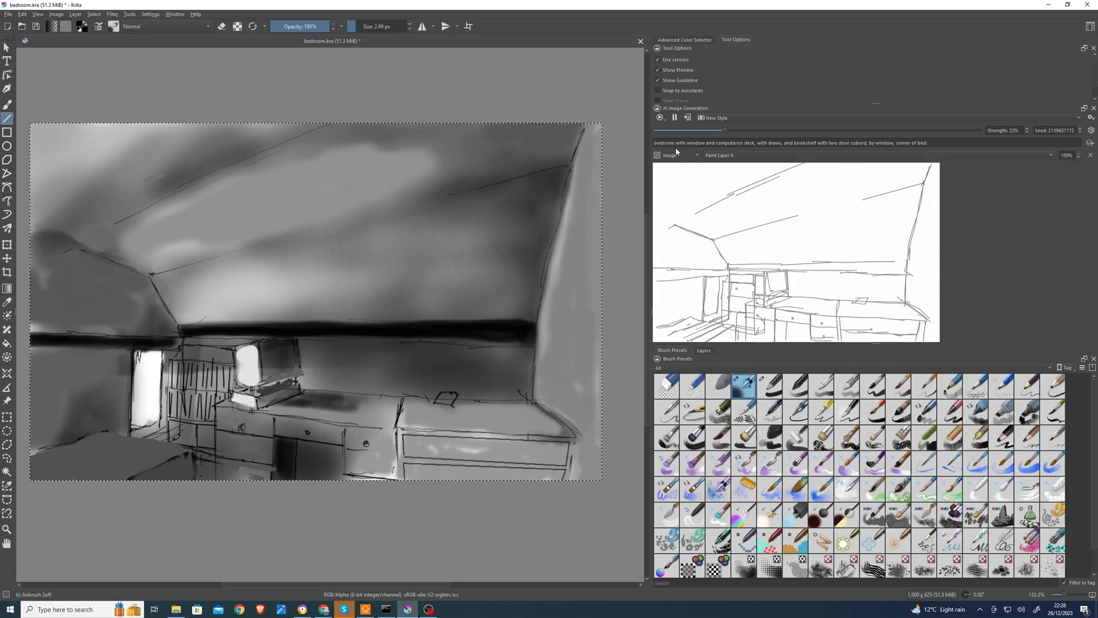
left_click(684, 157)
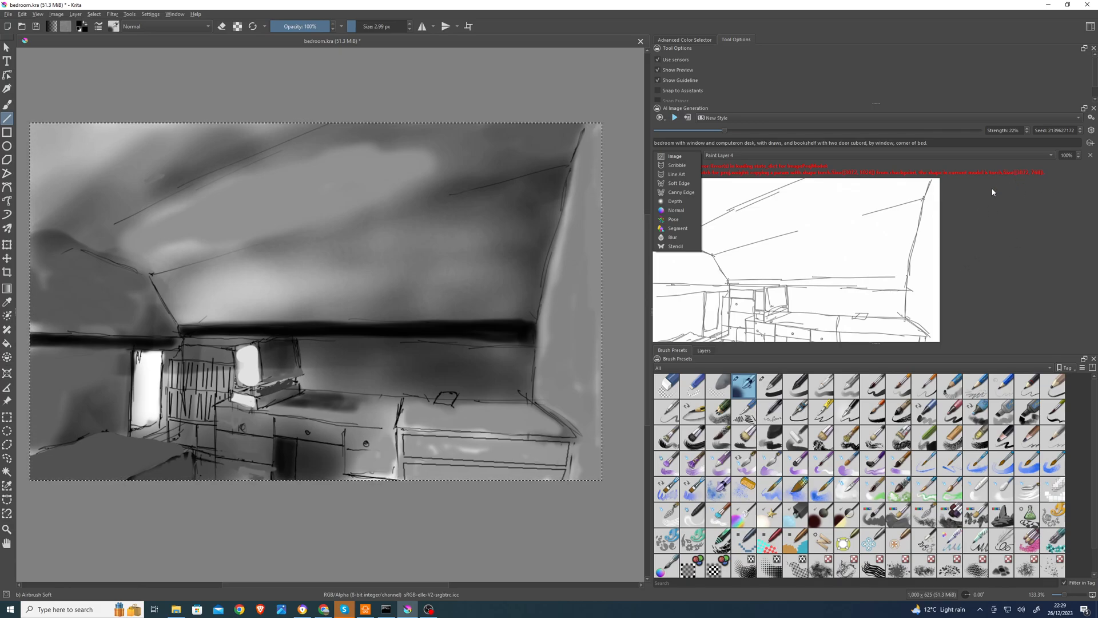
Remove the control layer and resume the live AI image generation.
left_click(1089, 156)
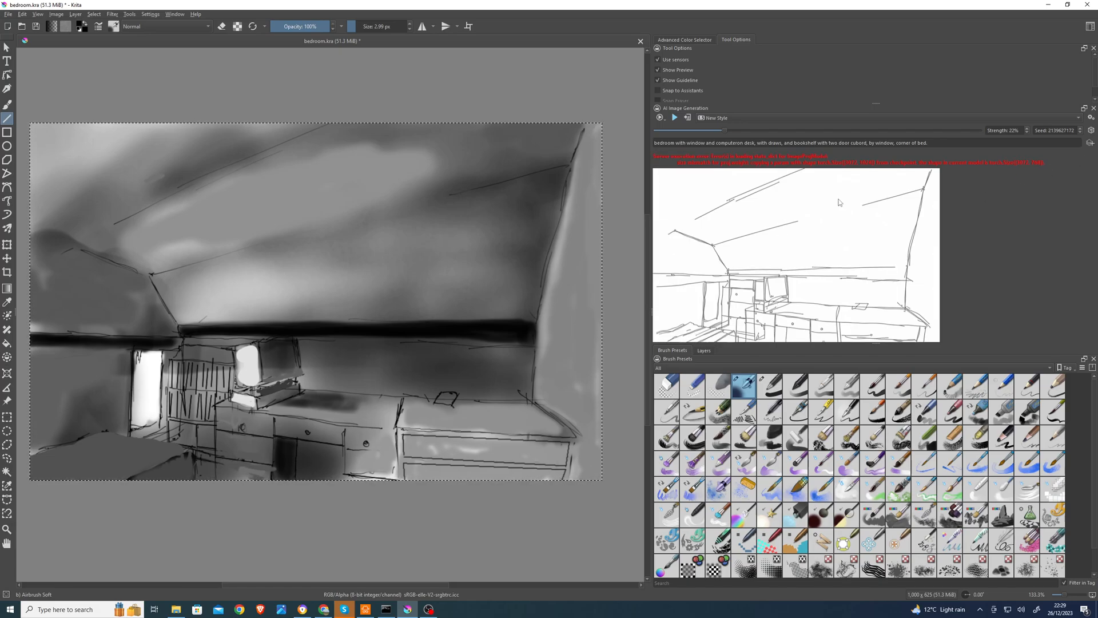
left_click(675, 119)
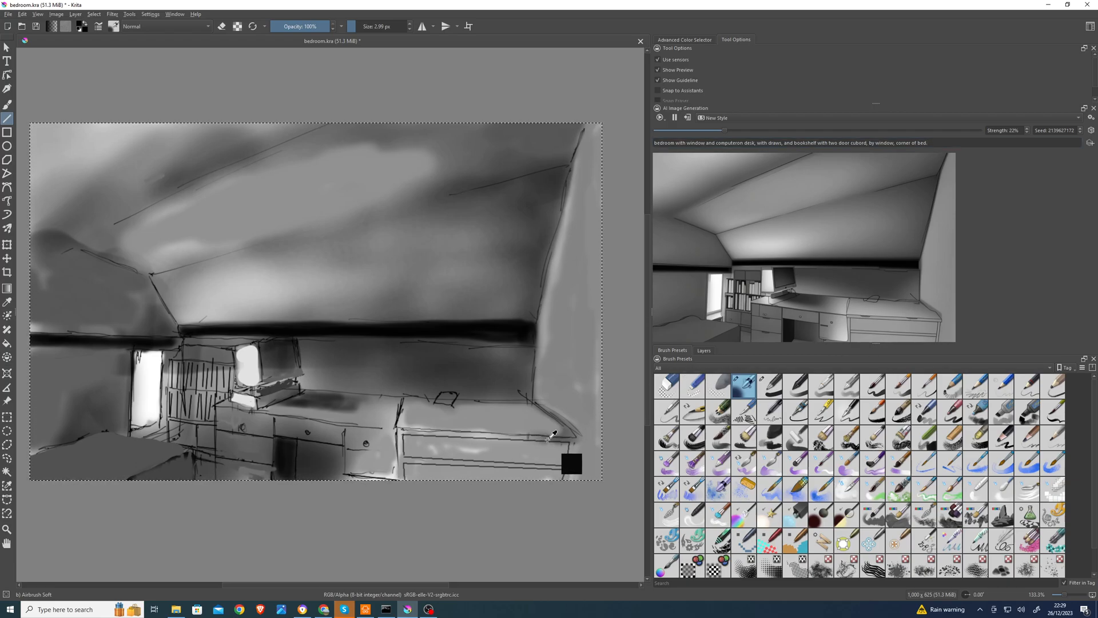
Draw a straight line about 292 px long along the right desktop's front edge with sampled grey and the 2.99 px brush.
left_click(547, 438, "ctrl")
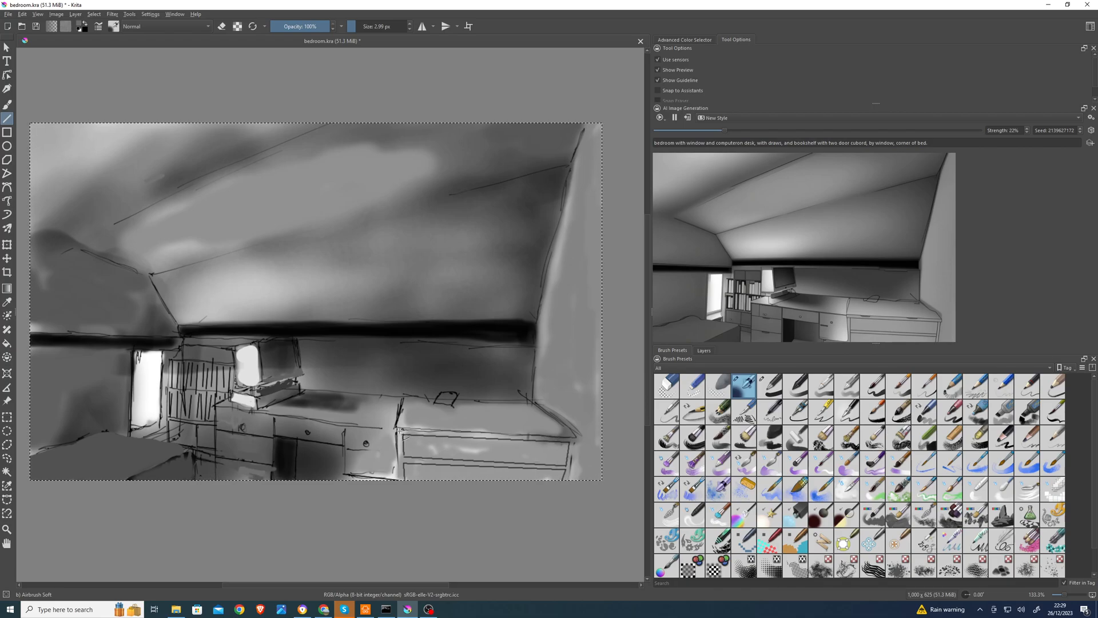
left_click_drag(403, 431, 403, 430)
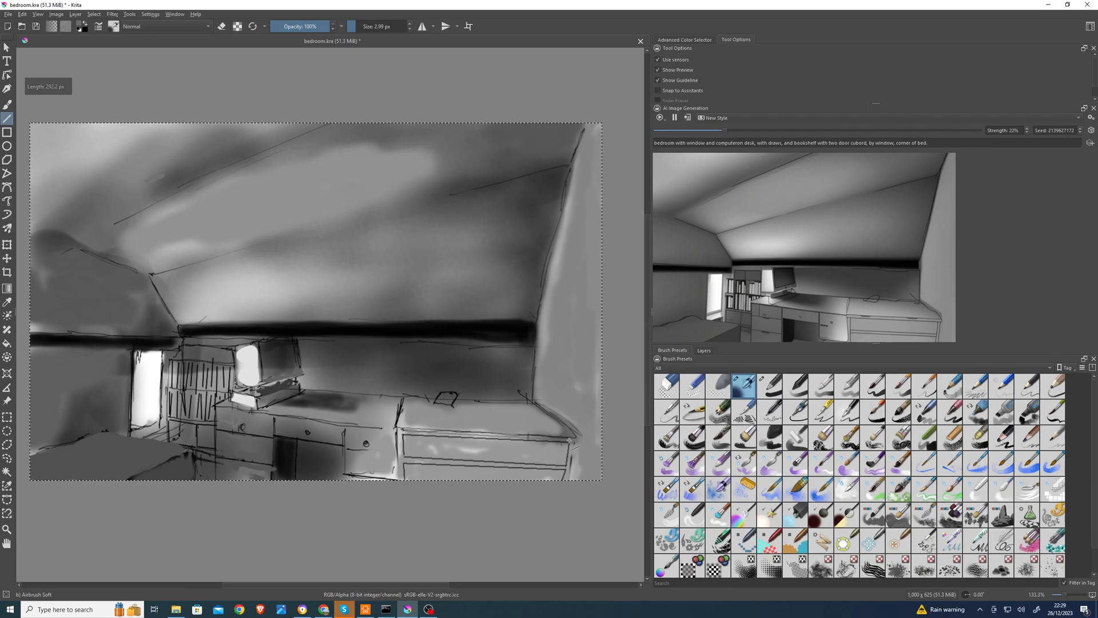
left_click_drag(570, 440, 568, 440)
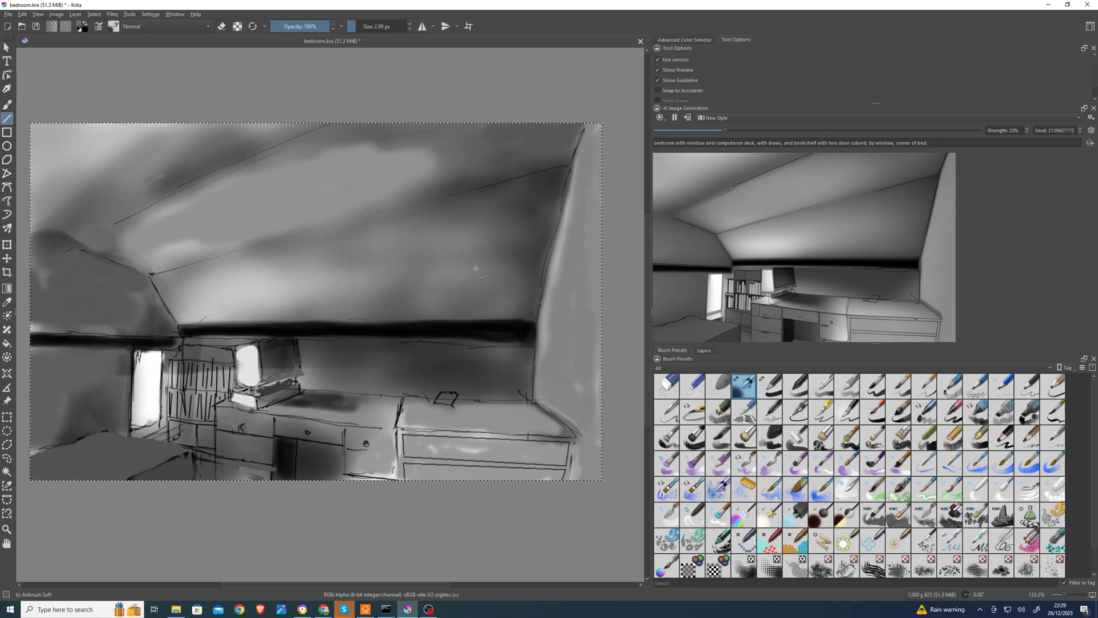
Set the brush size to 8.18 px and clean up the right desktop's front edge with straight strokes in sampled grey.
left_click(359, 26)
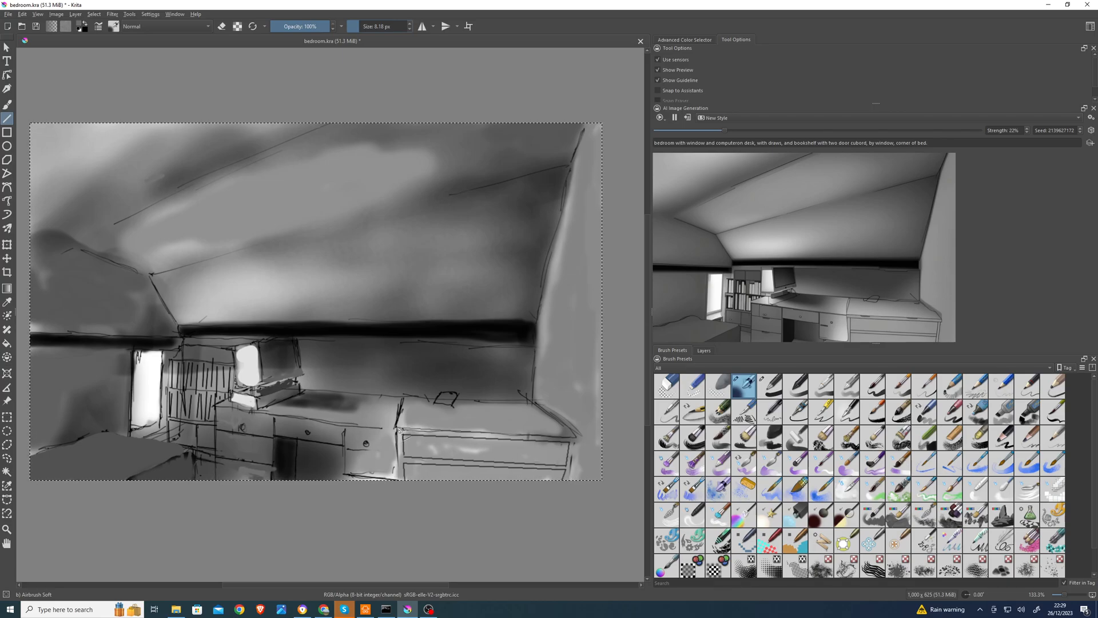
left_click_drag(418, 432, 424, 432)
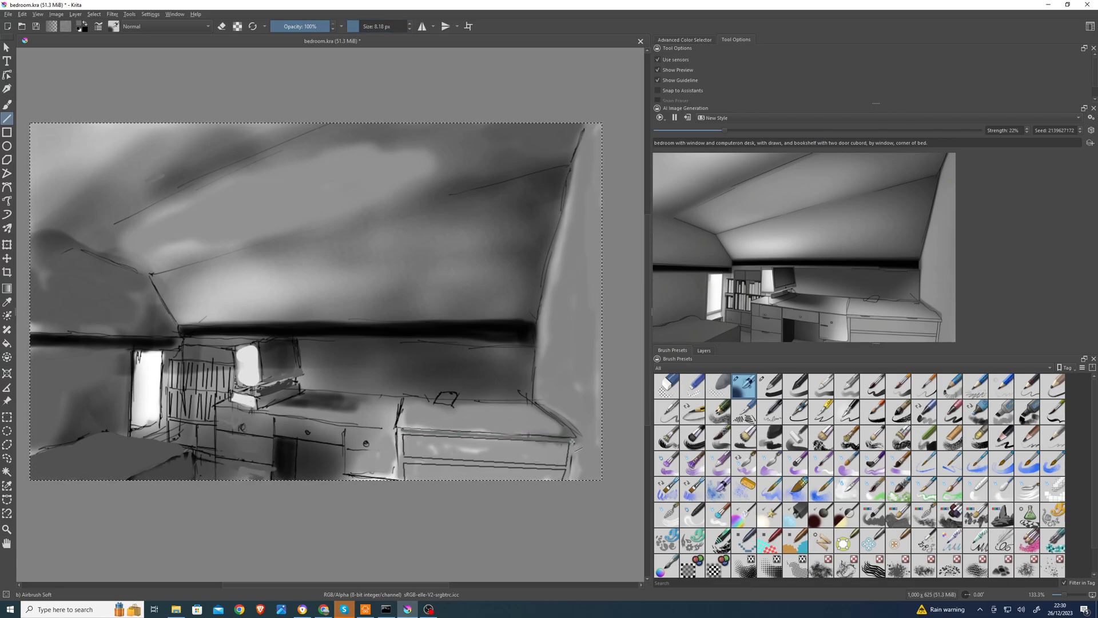
left_click(506, 447, "ctrl")
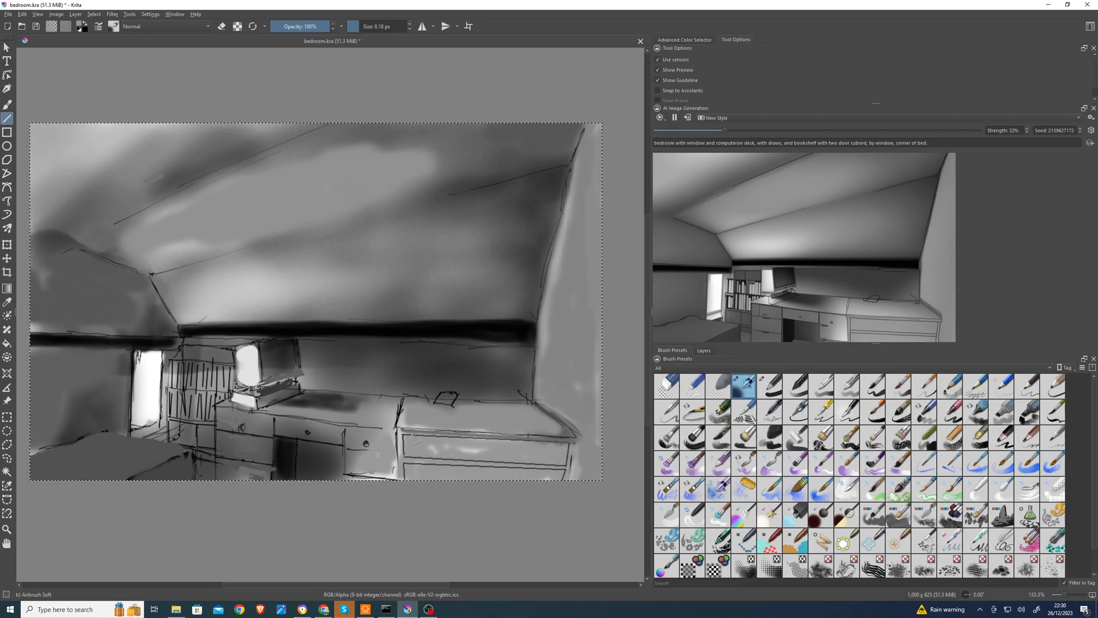
left_click_drag(402, 431, 400, 430)
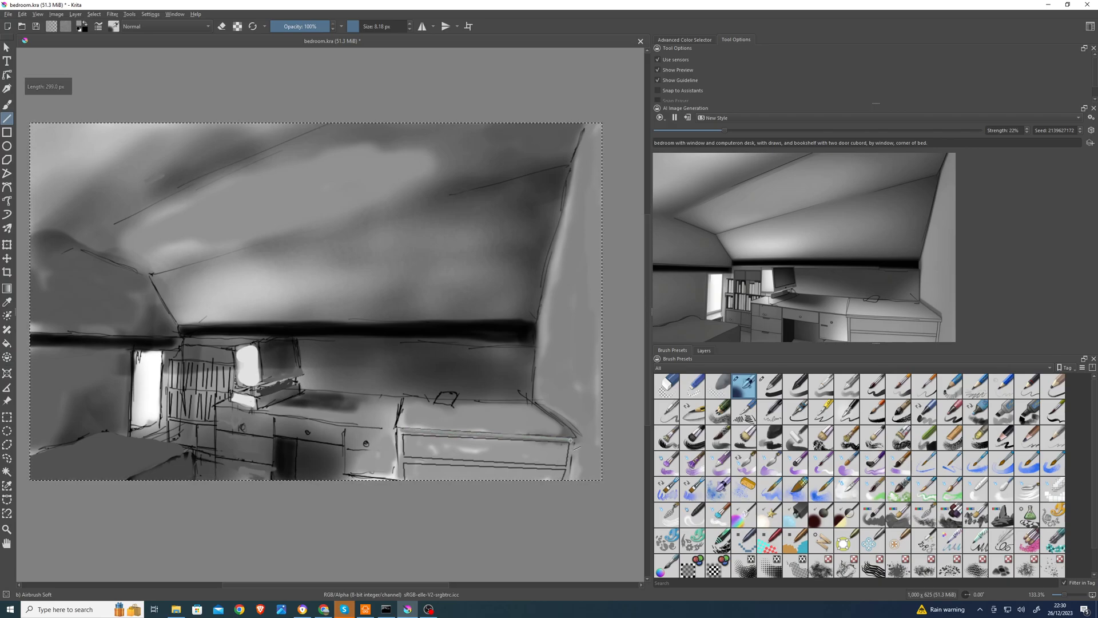
left_click_drag(570, 440, 571, 440)
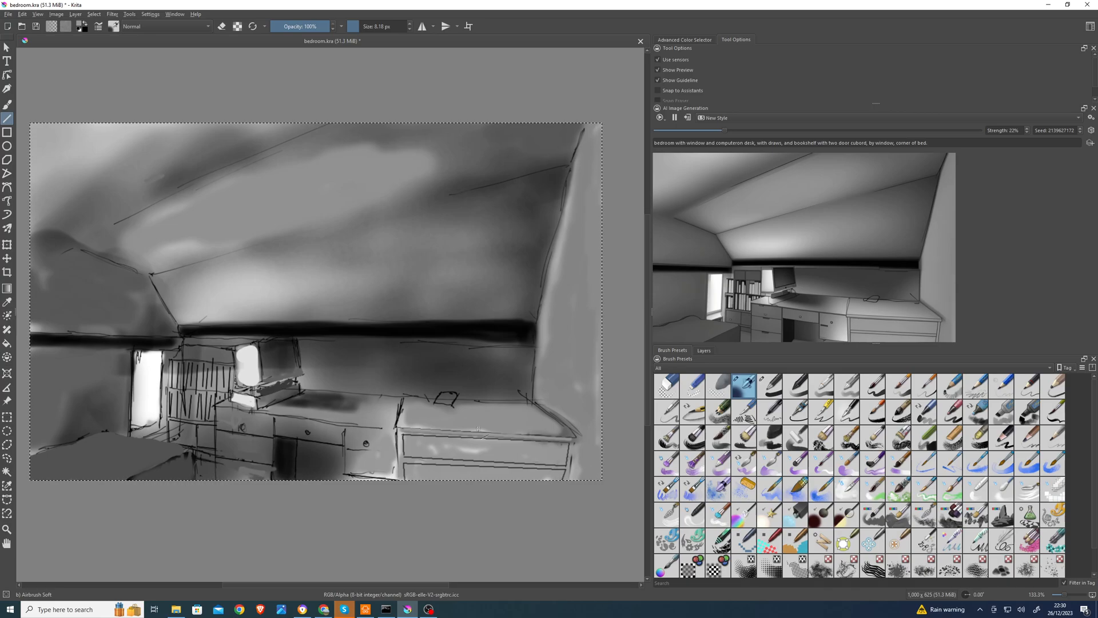
Paint straight strokes along both sides of the right desktop's back edge with greys sampled there, covering the lower part of the small outlined object.
left_click(414, 400, "ctrl")
left_click_drag(413, 401, 428, 400)
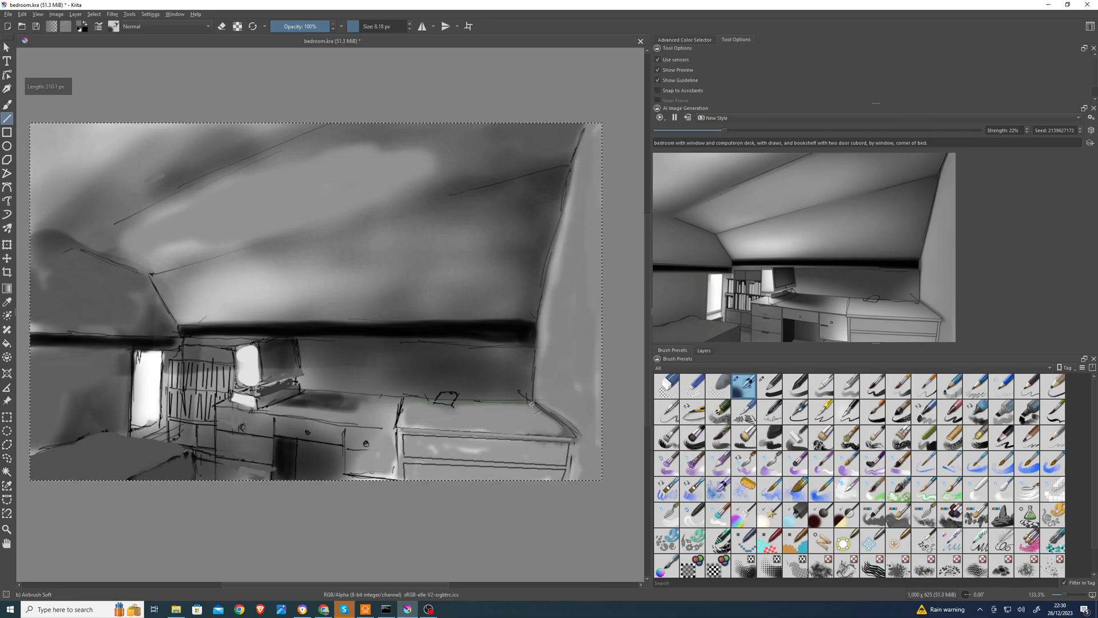
left_click(414, 405, "ctrl")
left_click_drag(413, 403, 510, 409)
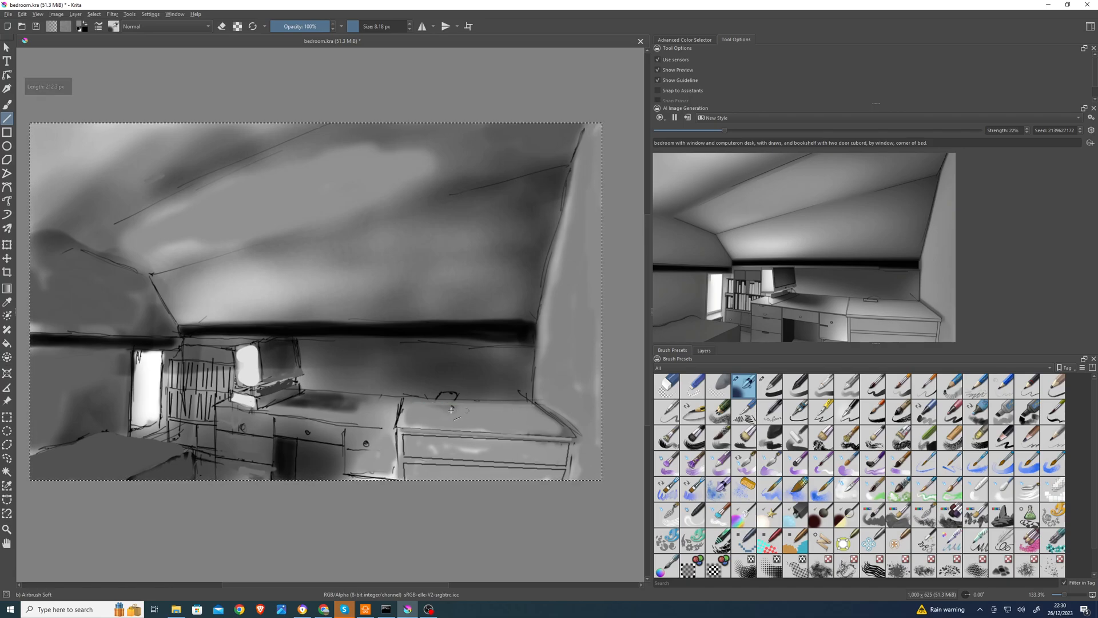
Smooth the right desktop's surface and slanted right edge with short straight strokes in sampled desktop grey.
left_click_drag(424, 409, 438, 409)
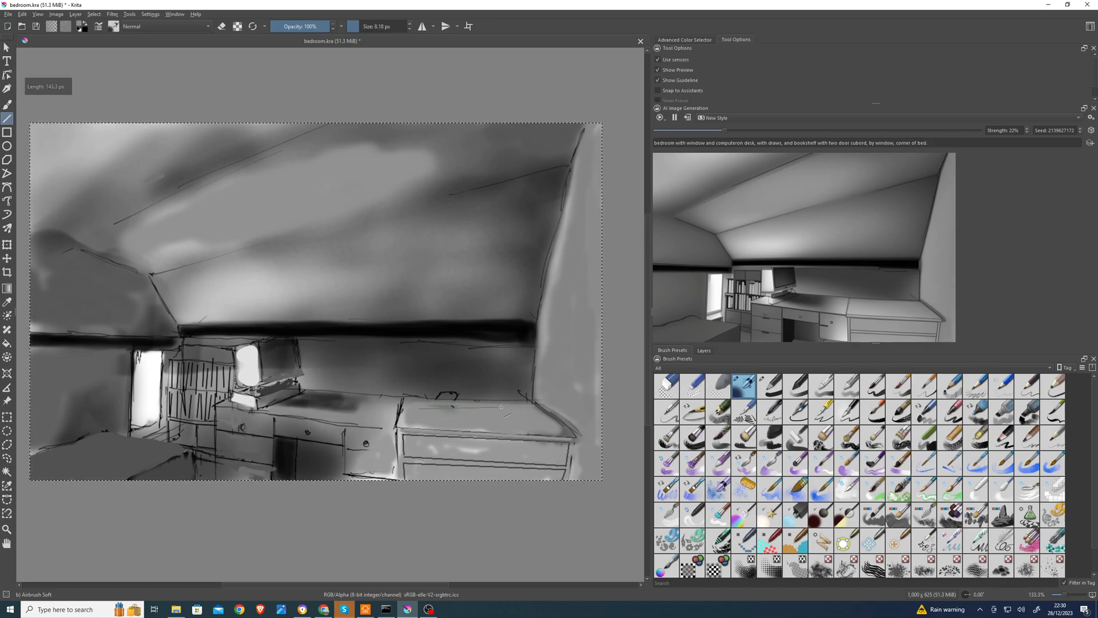
left_click(423, 406, "ctrl")
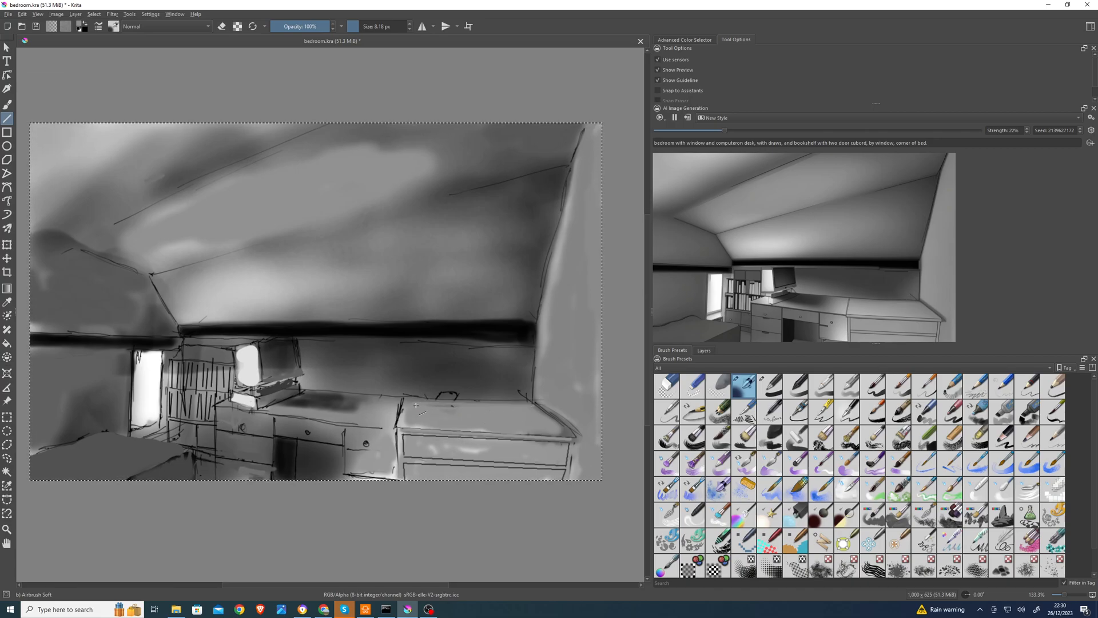
left_click_drag(416, 405, 493, 408)
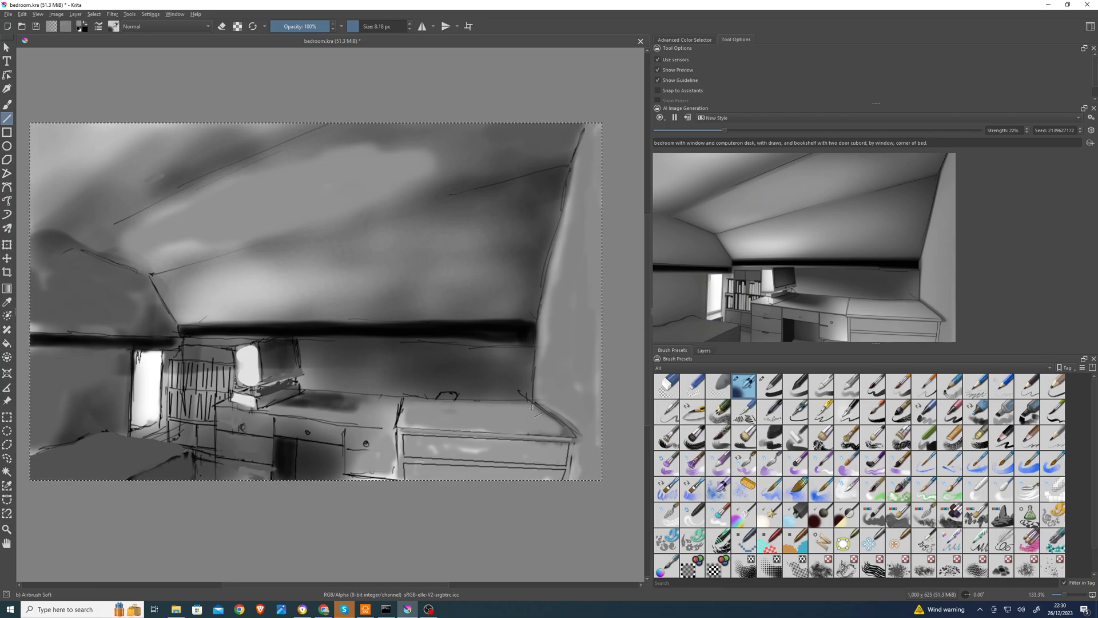
left_click_drag(531, 405, 557, 430)
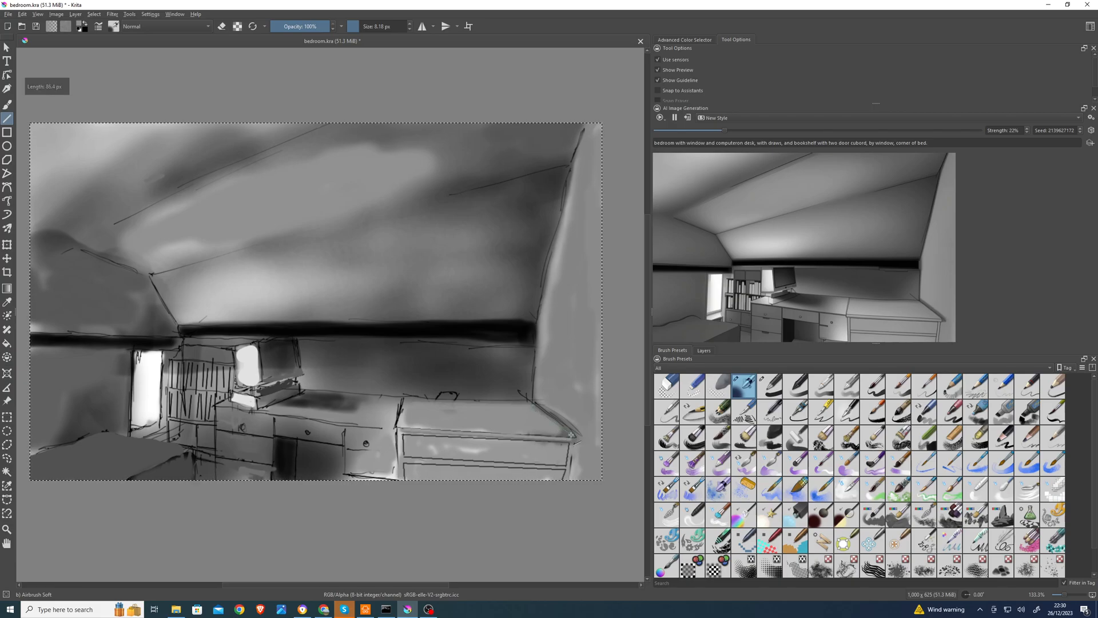
Set the brush size to 20.44 px and smooth the back wall just above the right desktop with straight strokes in sampled wall grey.
left_click_drag(466, 432, 391, 390)
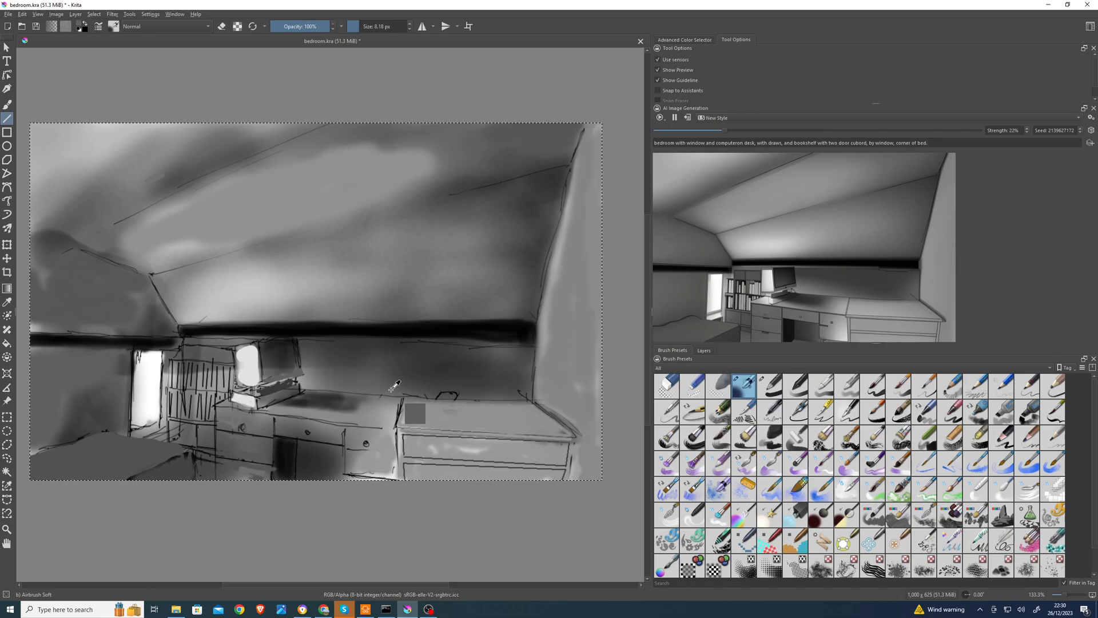
left_click(363, 26)
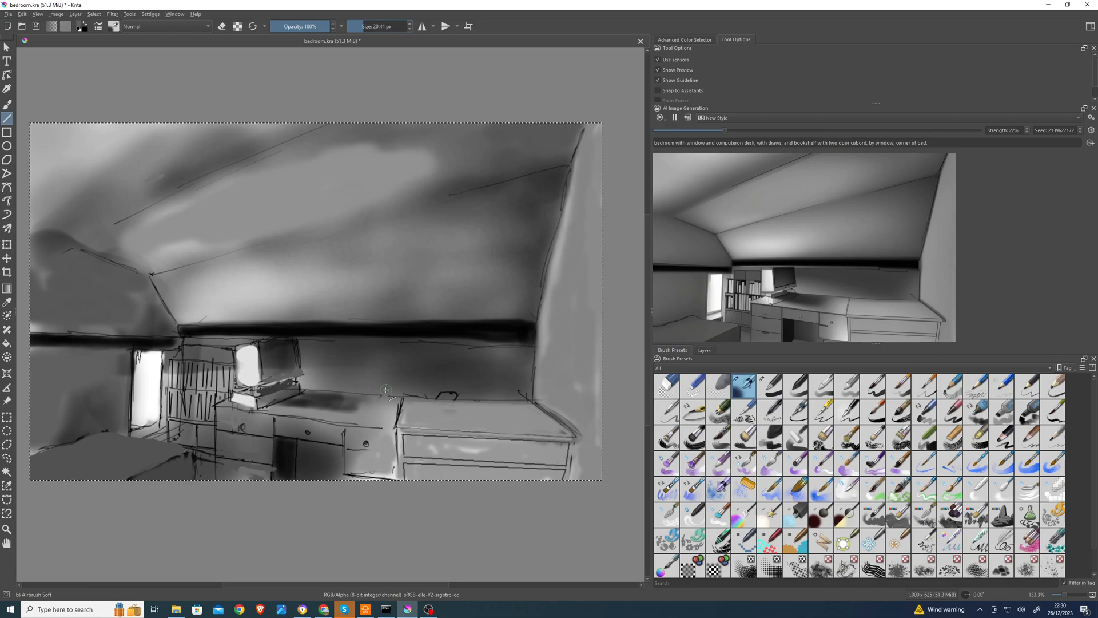
left_click_drag(385, 387, 428, 385)
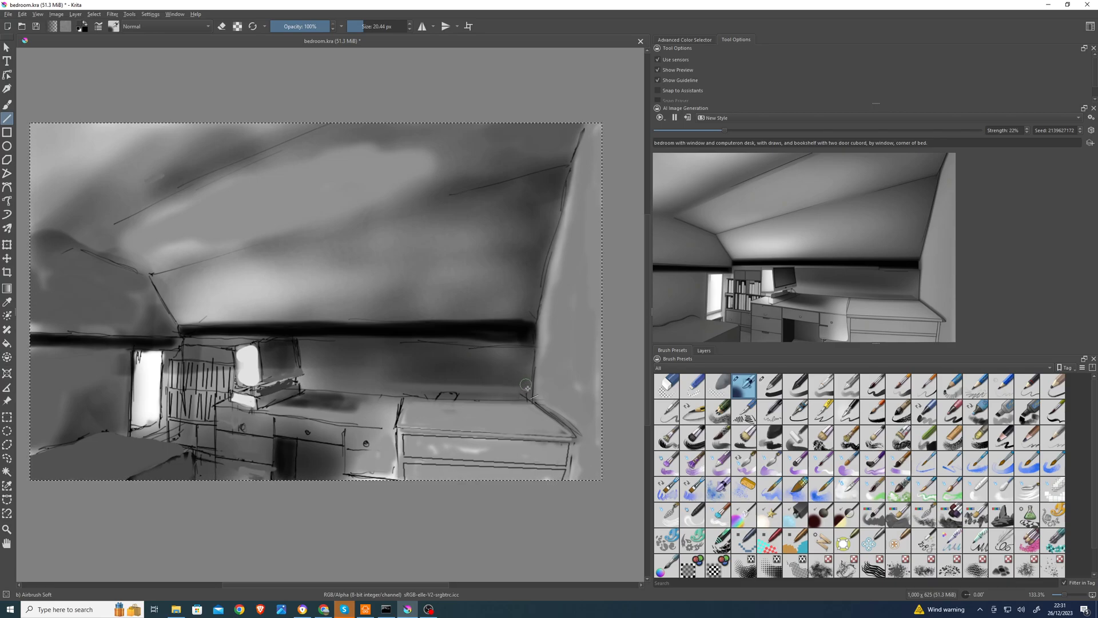
left_click_drag(525, 389, 506, 390)
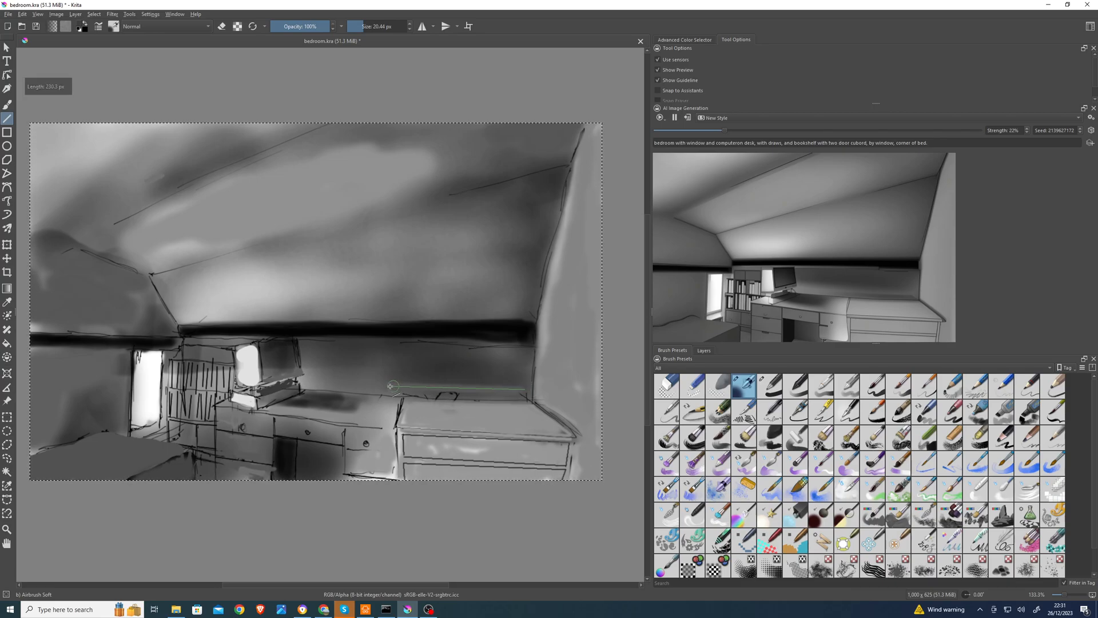
Smooth the upper back wall beneath the dark beam, from the monitor to the right corner, with straight strokes in sampled wall grey.
key("ctrl")
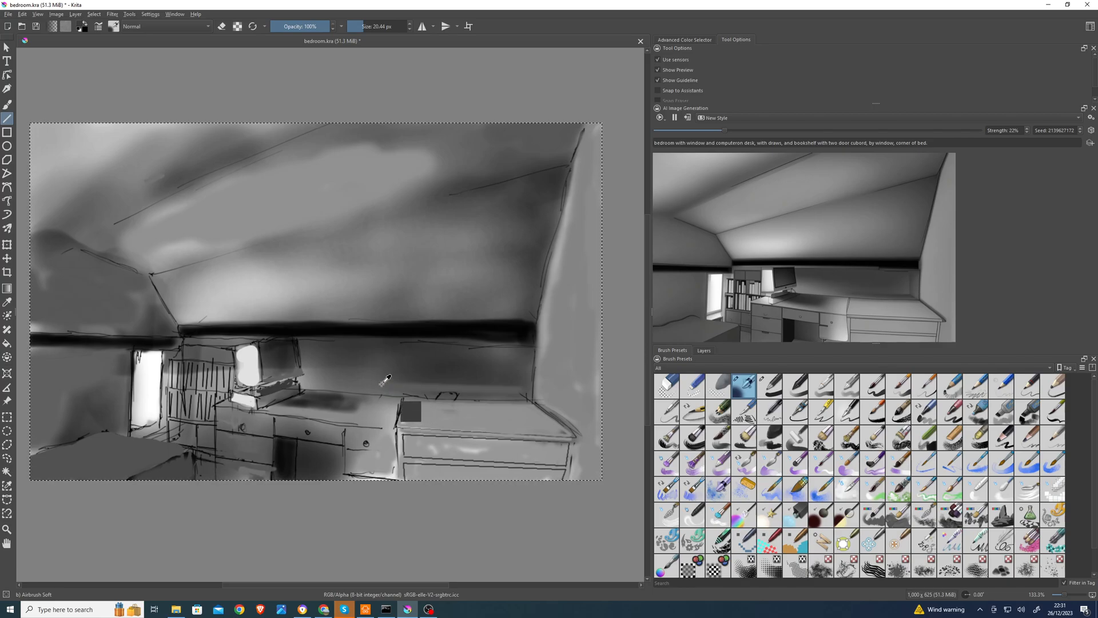
left_click(384, 380, "ctrl")
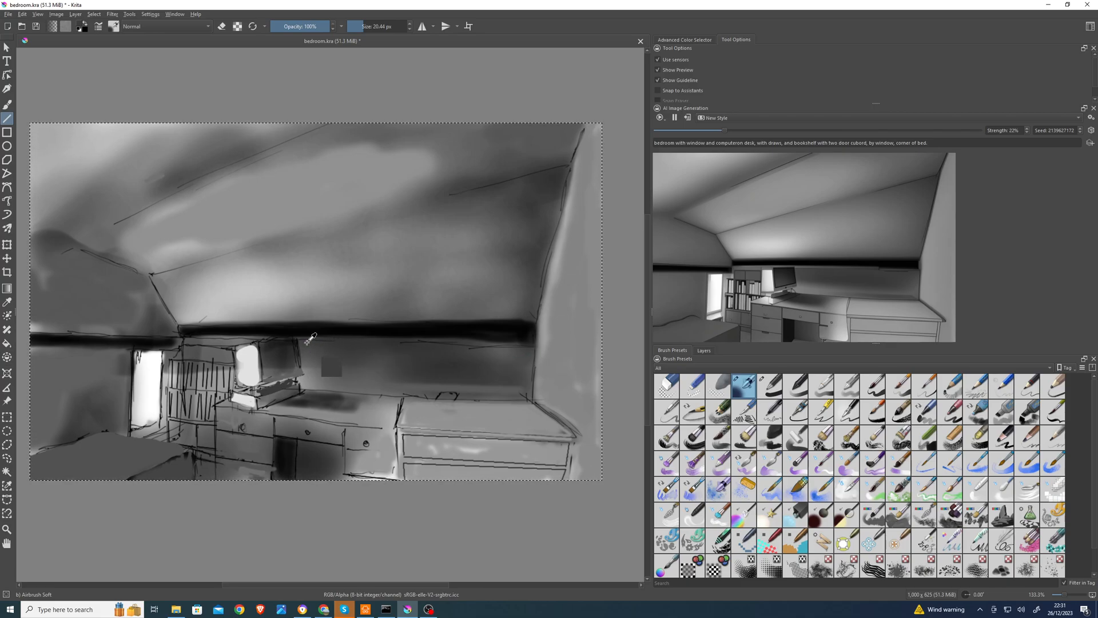
mouse_move(307, 343)
left_mouse_down()
mouse_move(457, 358)
mouse_move(526, 350)
left_mouse_up()
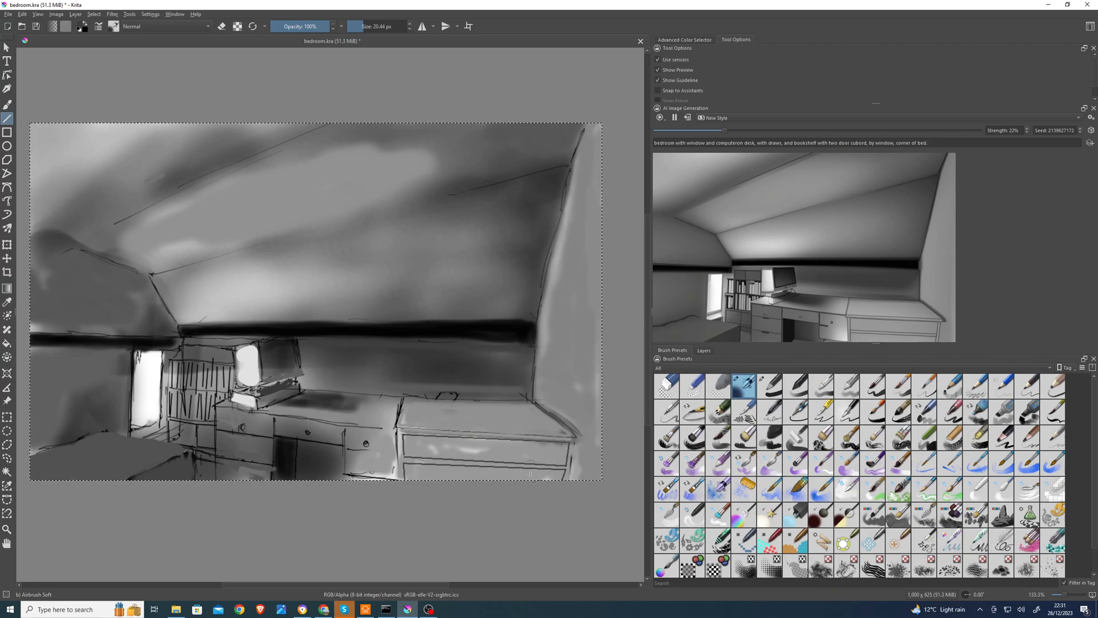
key("ctrl")
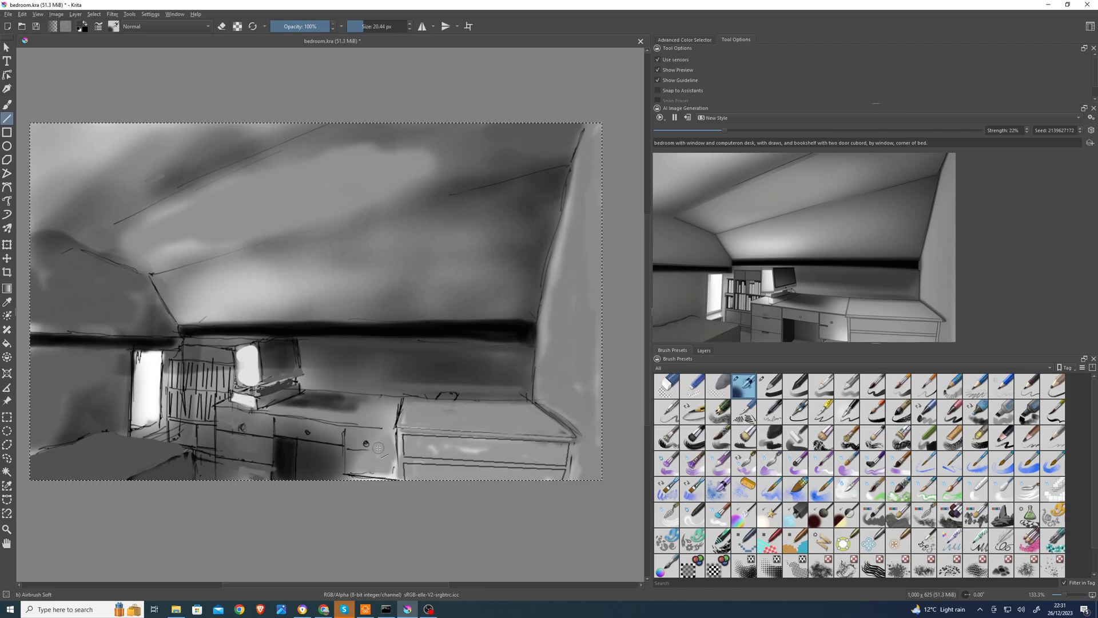